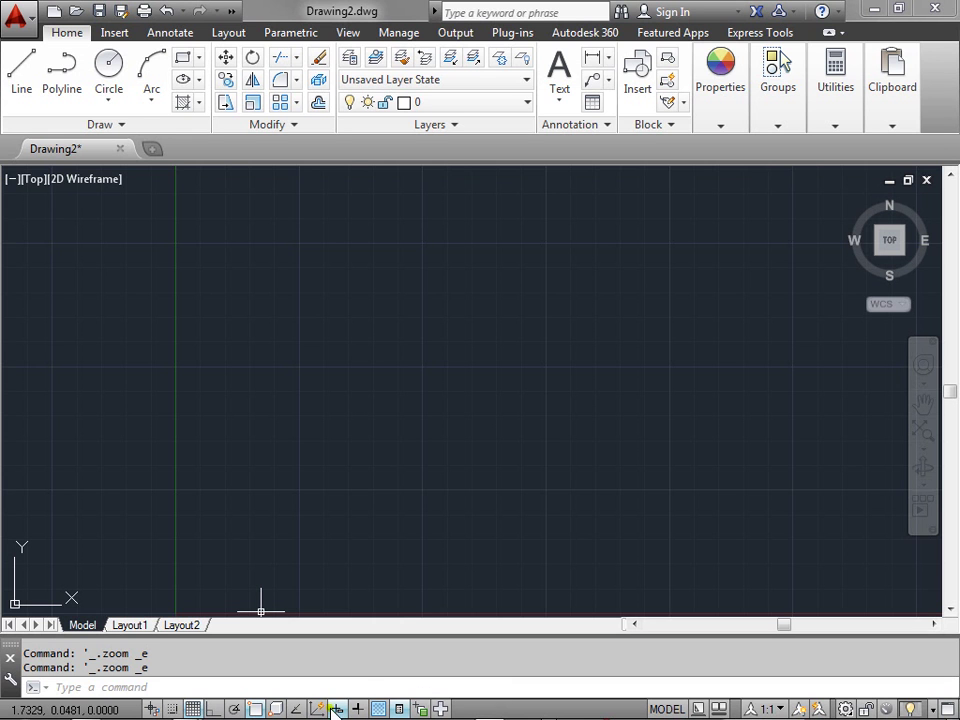
Switch off the grid, object snap, dynamic input and Quick Properties on the status bar
{"action": "left_click", "coordinate": [194, 709]}
{"action": "left_click", "coordinate": [256, 709]}
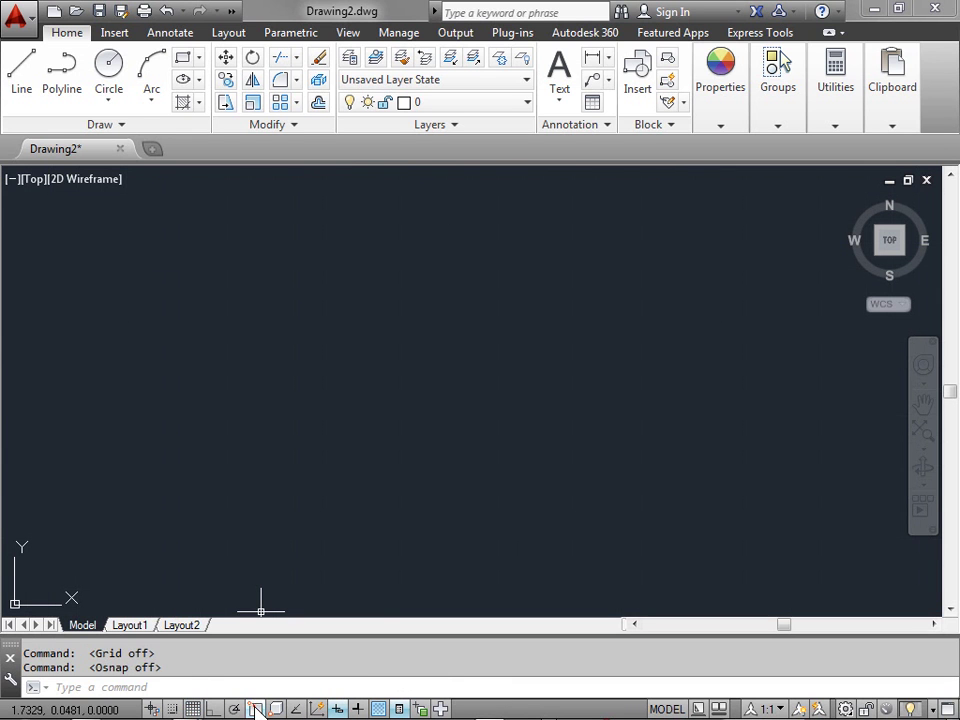
{"action": "left_click", "coordinate": [338, 708]}
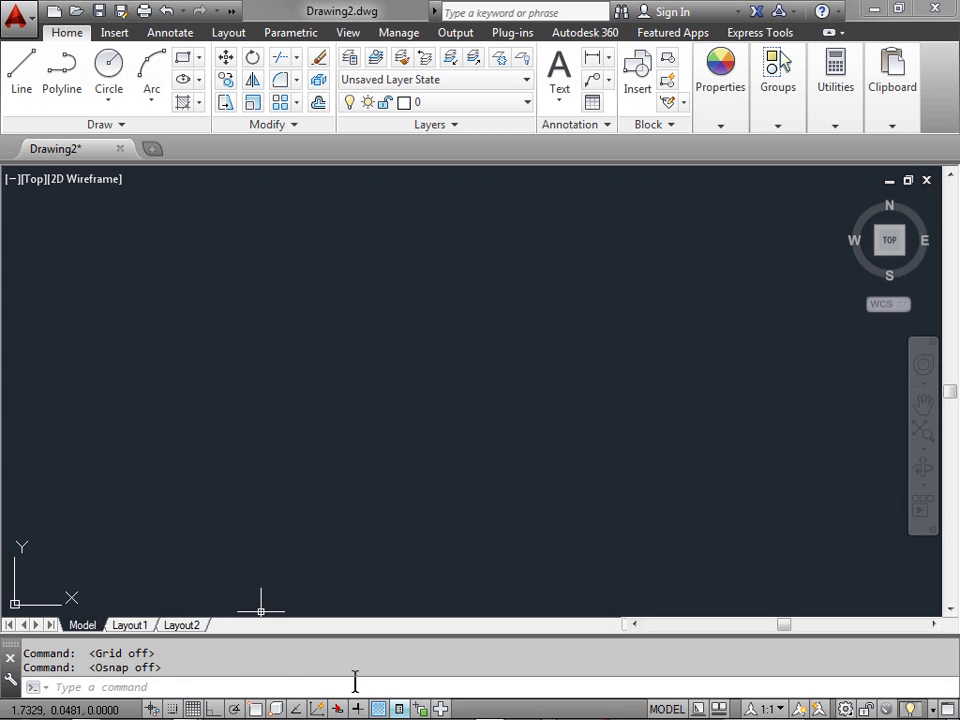
{"action": "left_click", "coordinate": [400, 708]}
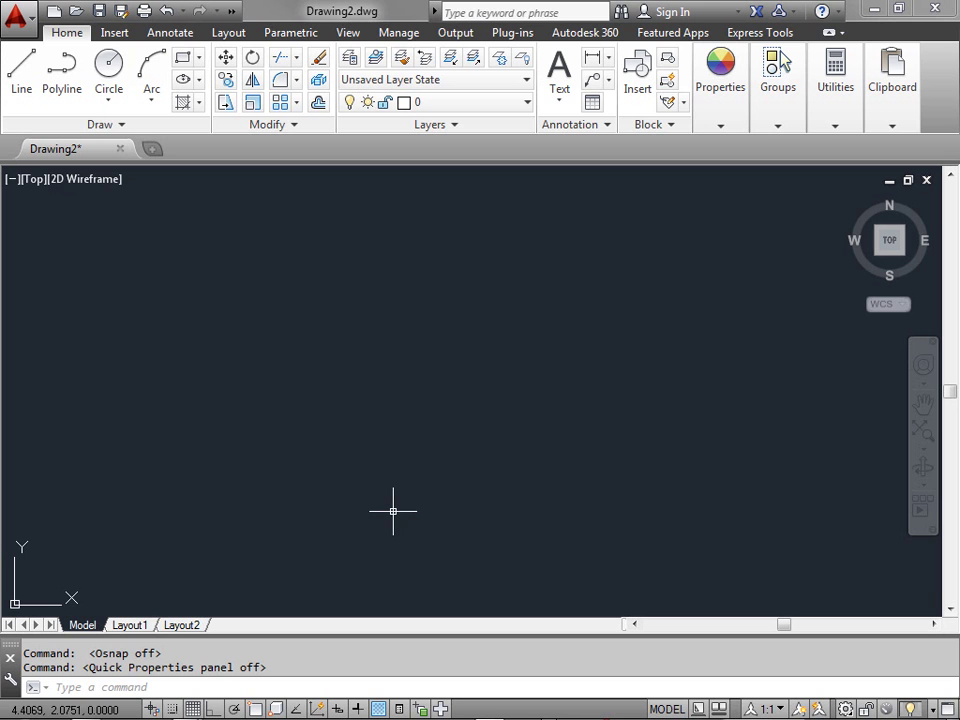
Draw an irregular six-vertex outline of line segments that ends back on its starting point
{"action": "left_click", "coordinate": [22, 82]}
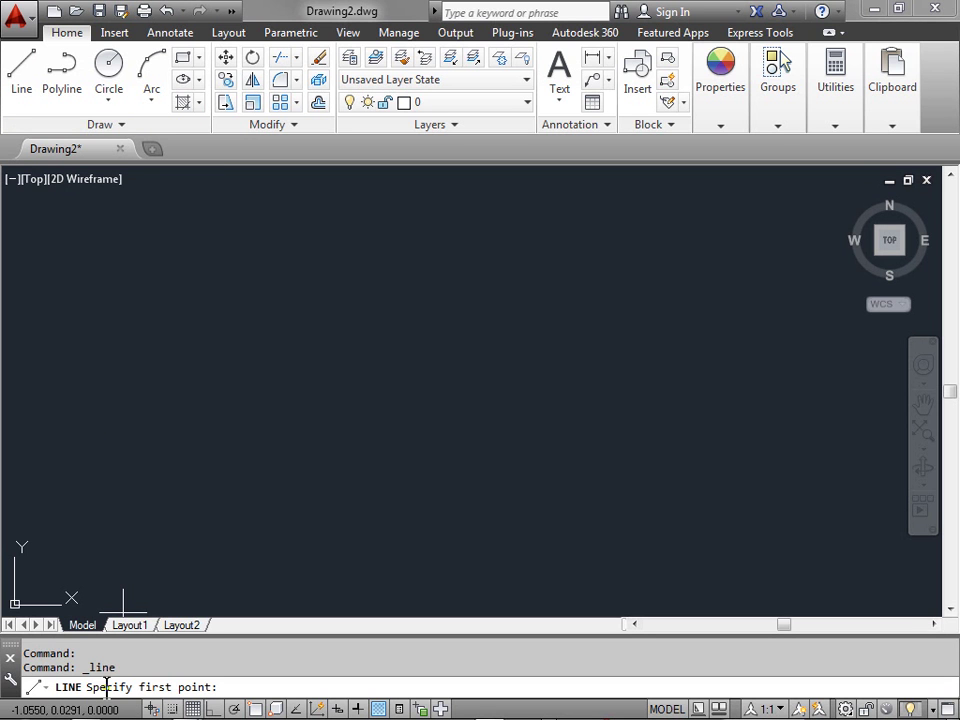
{"action": "left_click", "coordinate": [188, 251]}
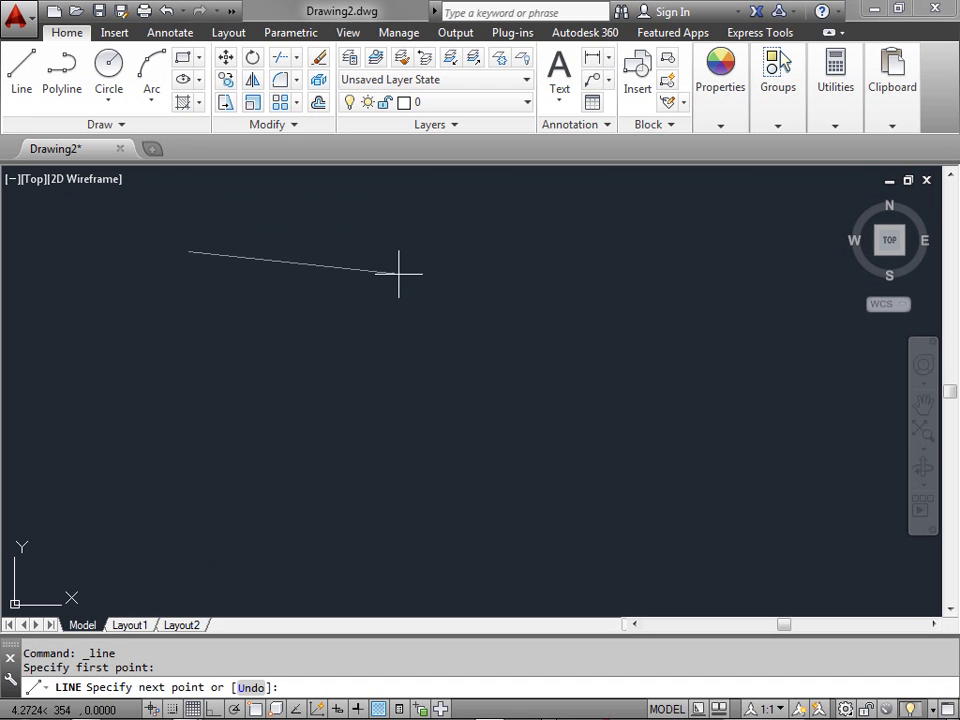
{"action": "left_click", "coordinate": [408, 222]}
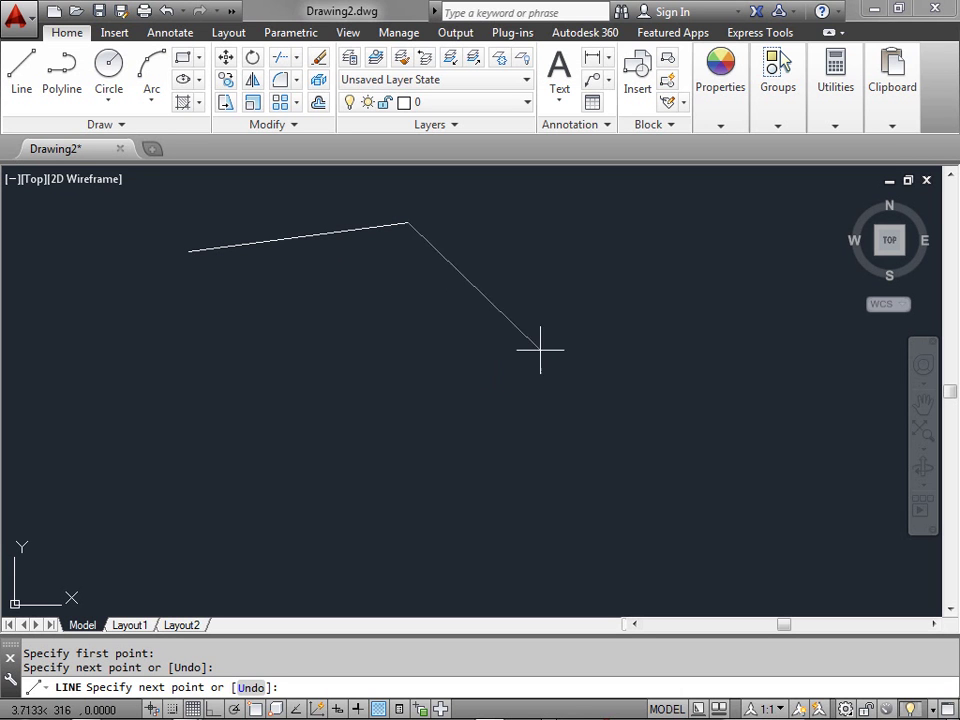
{"action": "left_click", "coordinate": [625, 268]}
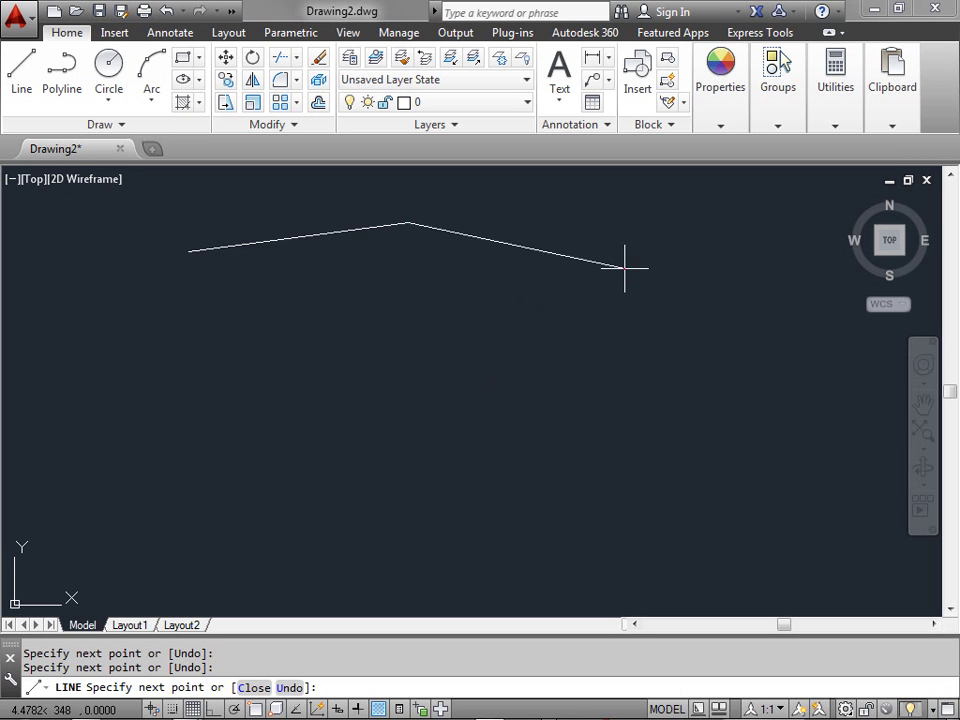
{"action": "left_click", "coordinate": [534, 477]}
{"action": "left_click", "coordinate": [328, 331]}
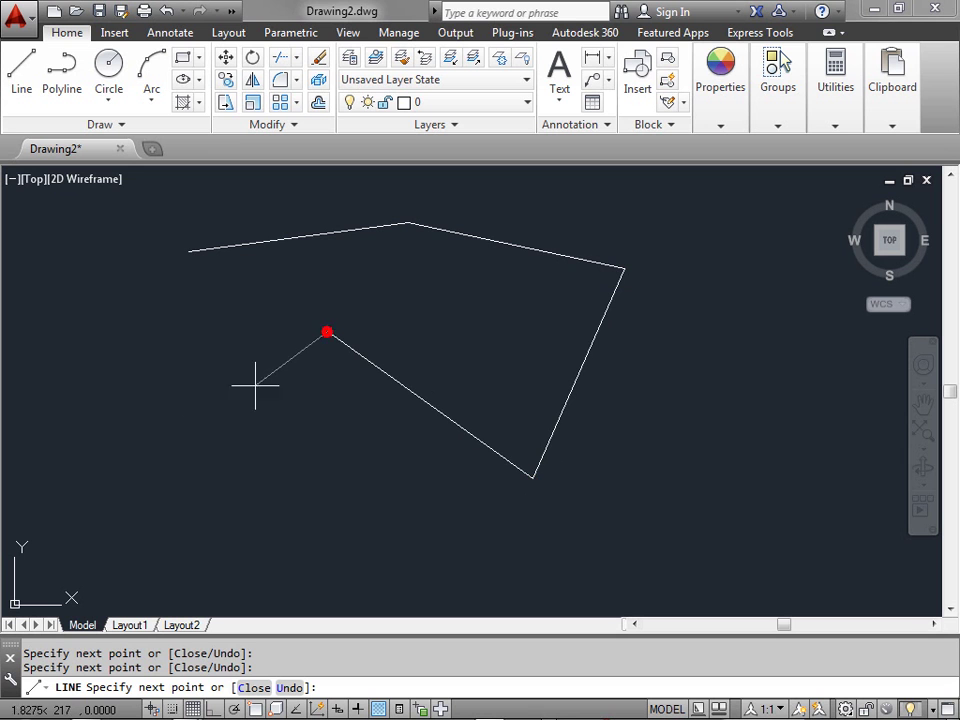
{"action": "left_click", "coordinate": [163, 433]}
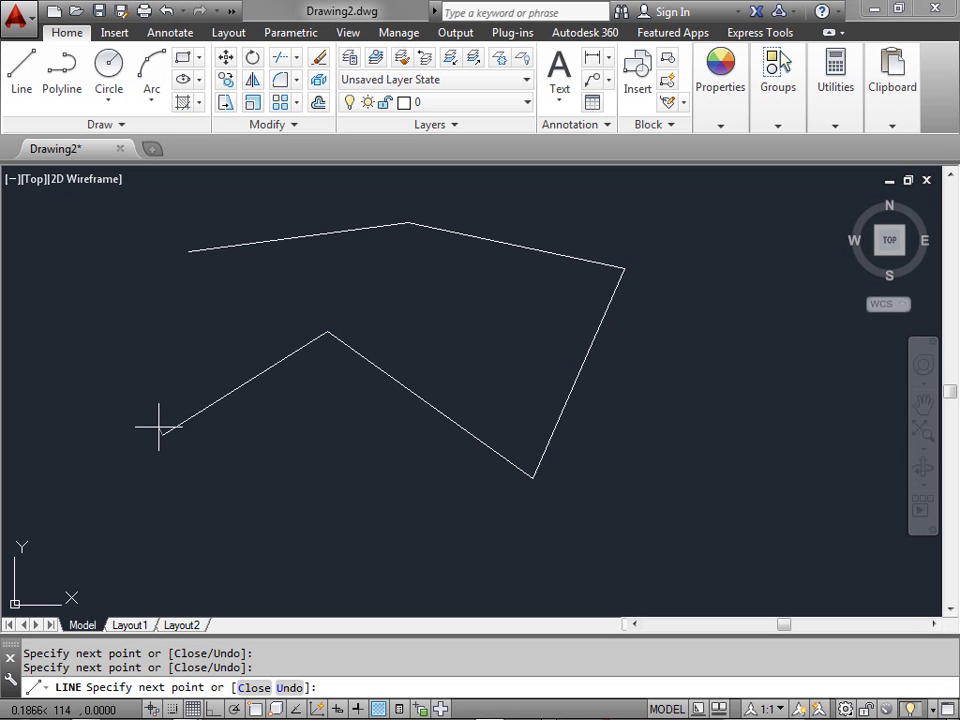
{"action": "left_click", "coordinate": [187, 251]}
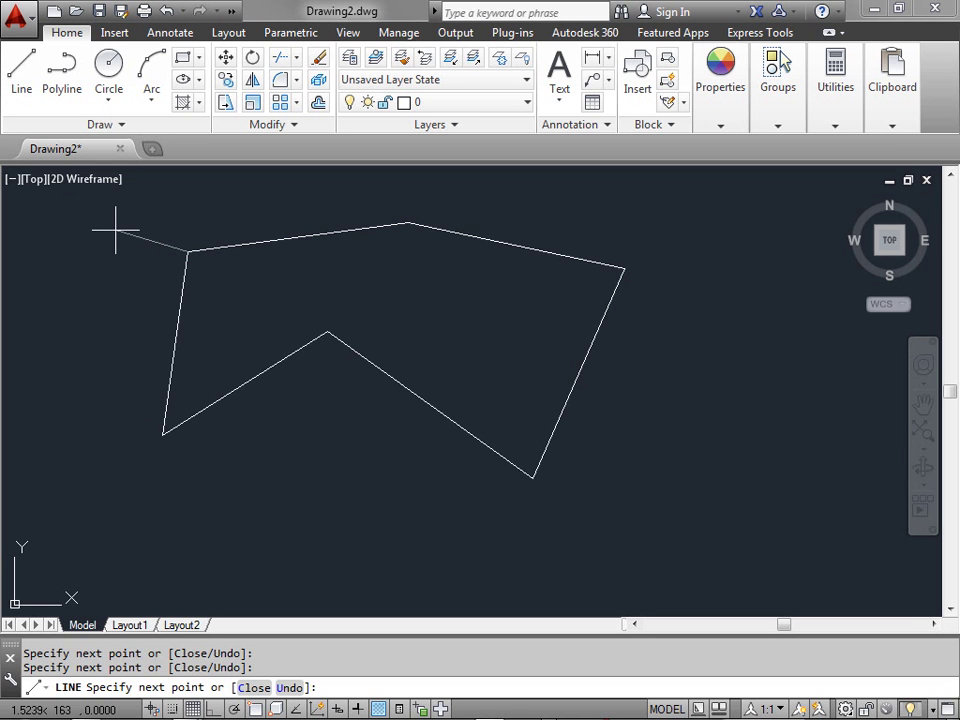
{"action": "key", "text": "Escape"}
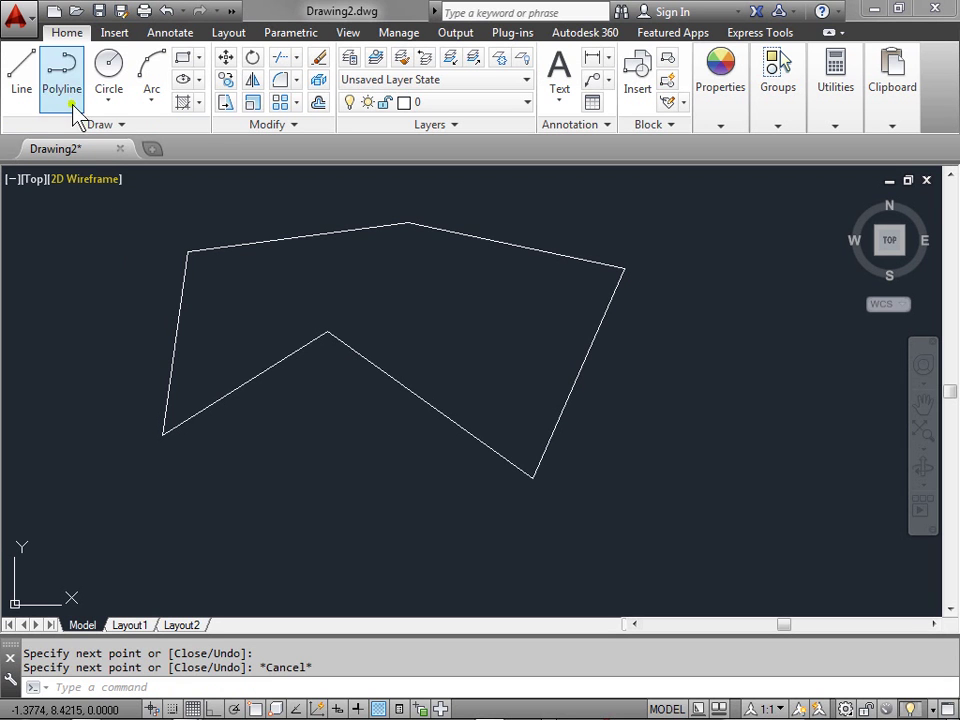
Draw a large four-cornered line outline over the first shape, closed with the Close option
{"action": "left_click", "coordinate": [20, 84]}
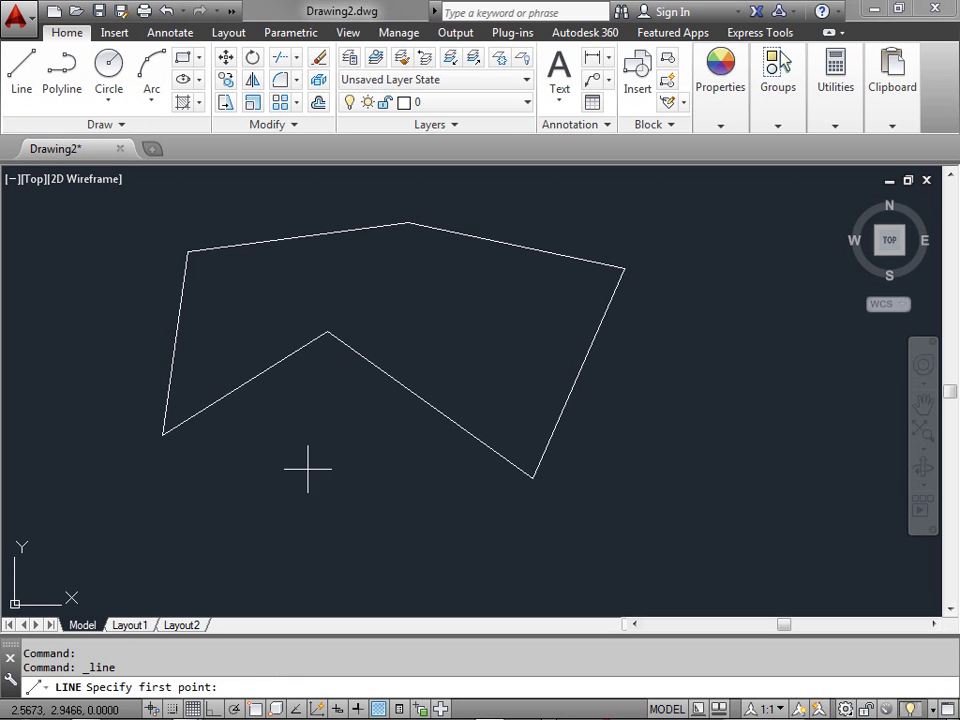
{"action": "left_click", "coordinate": [363, 540]}
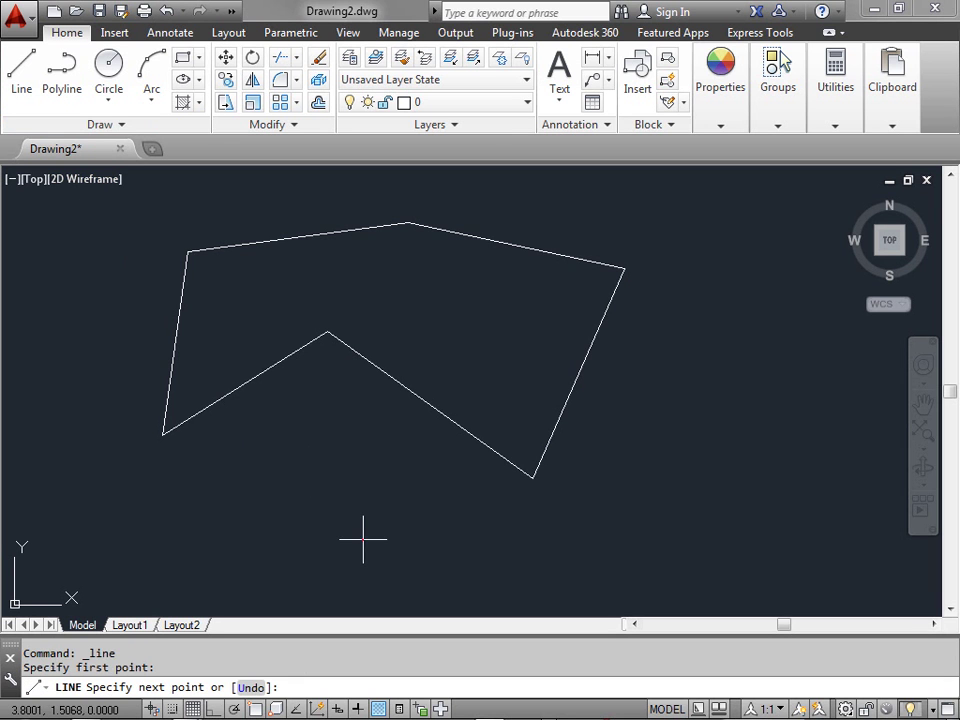
{"action": "left_click", "coordinate": [659, 546]}
{"action": "left_click", "coordinate": [711, 249]}
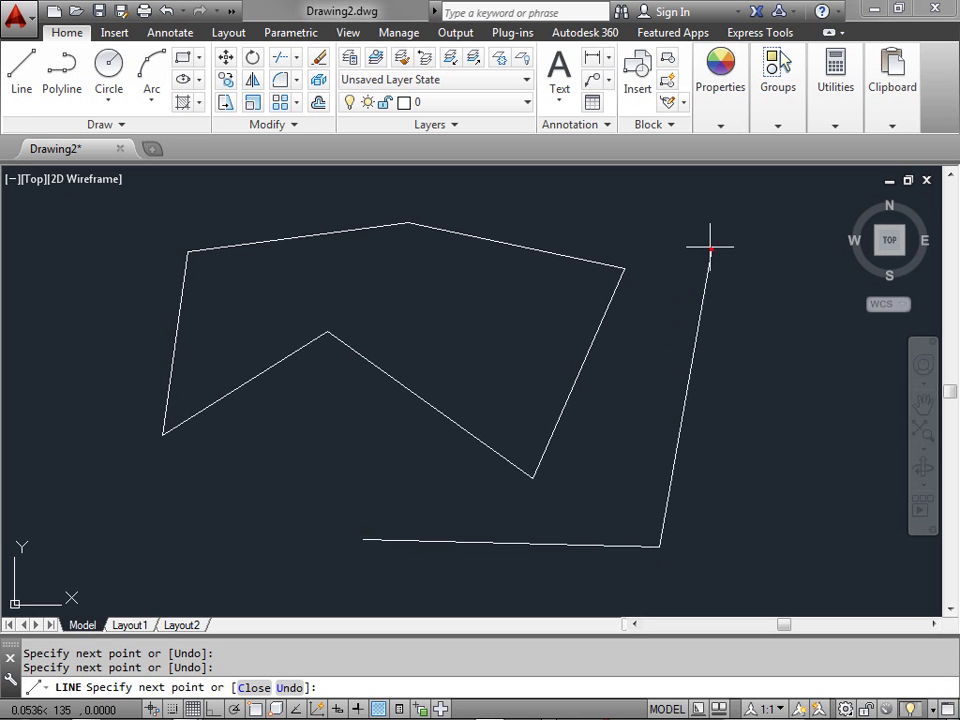
{"action": "left_click", "coordinate": [332, 190]}
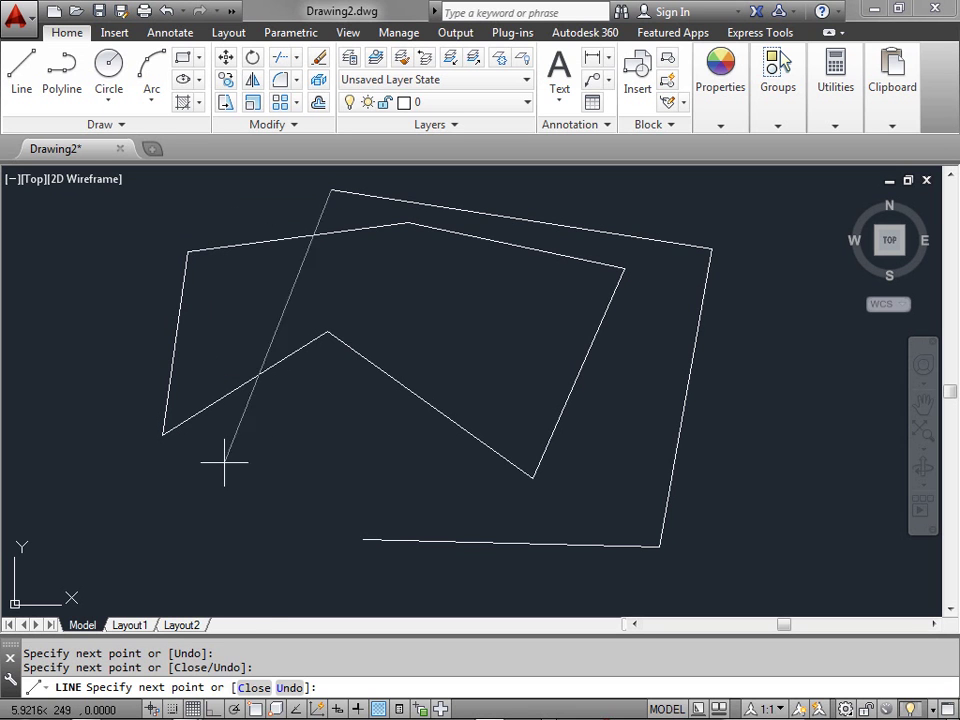
{"action": "left_click", "coordinate": [254, 689]}
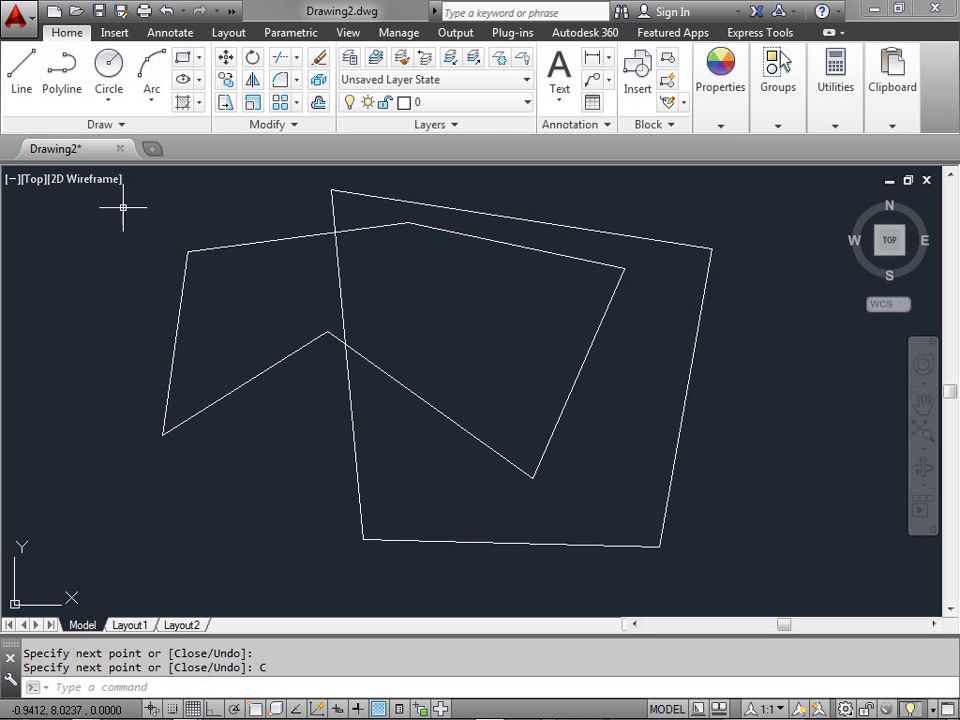
Draw a small four-cornered line outline at the lower left, closed via the right-click Close option
{"action": "left_click", "coordinate": [18, 82]}
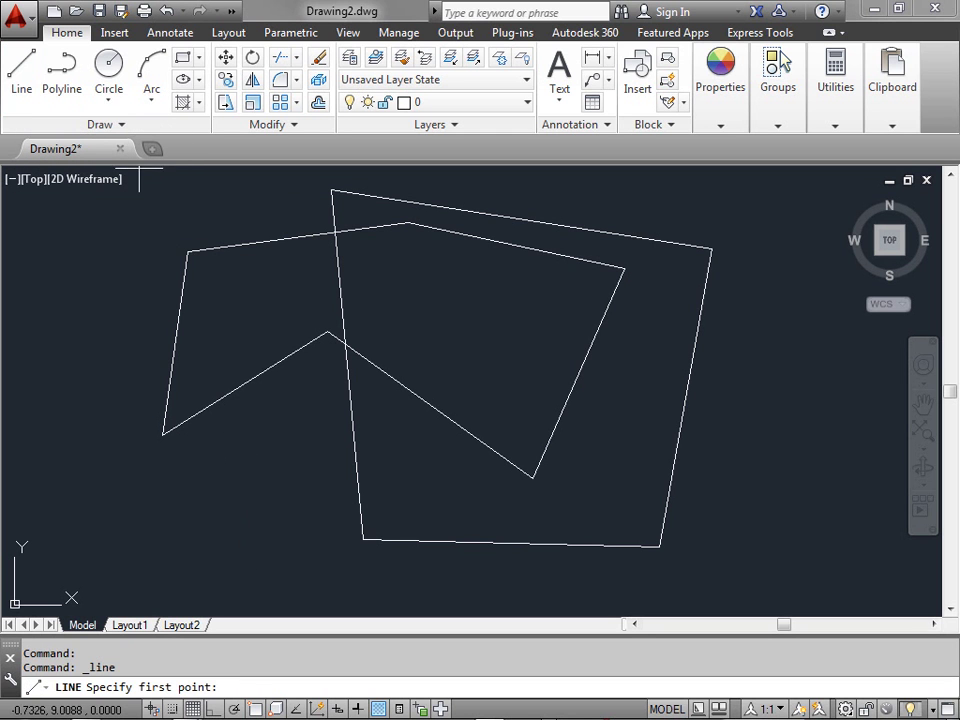
{"action": "left_click", "coordinate": [95, 523]}
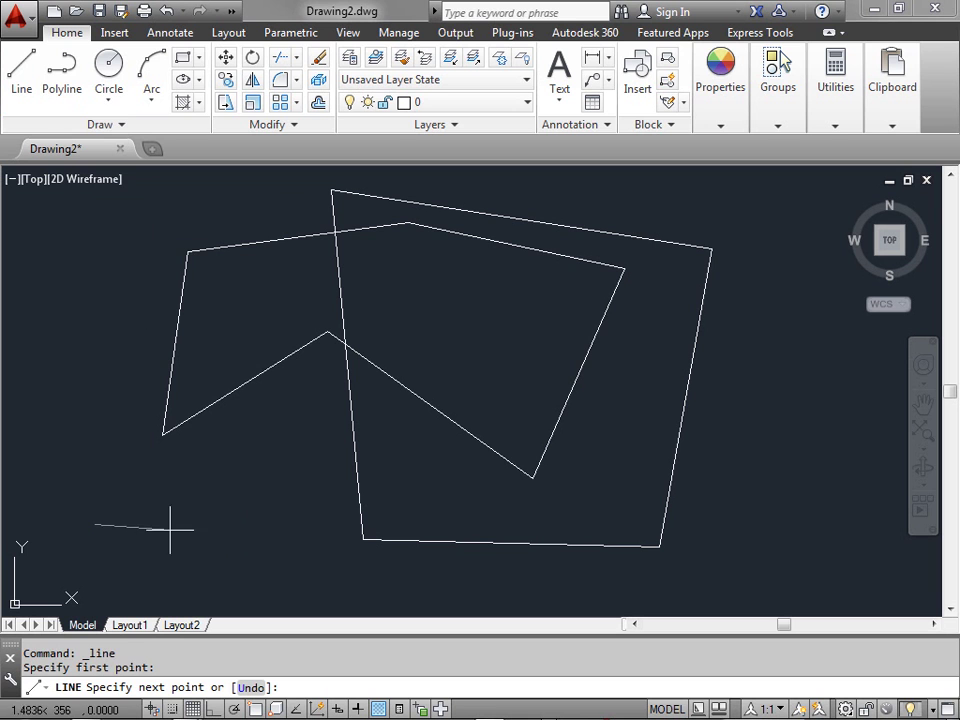
{"action": "left_click", "coordinate": [236, 572]}
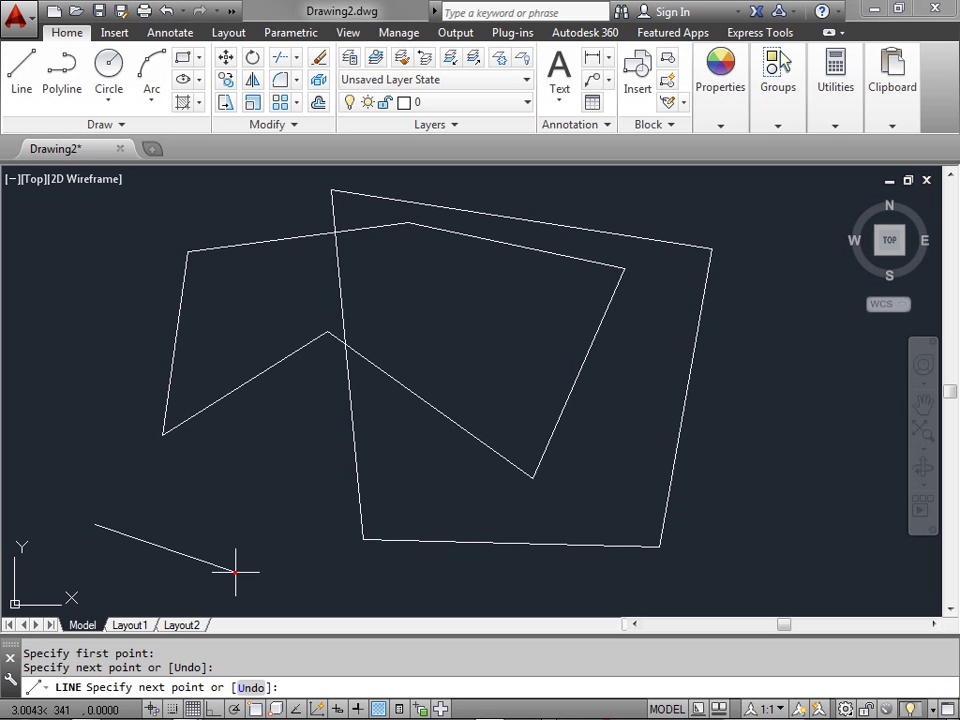
{"action": "left_click", "coordinate": [248, 427]}
{"action": "left_click", "coordinate": [84, 376]}
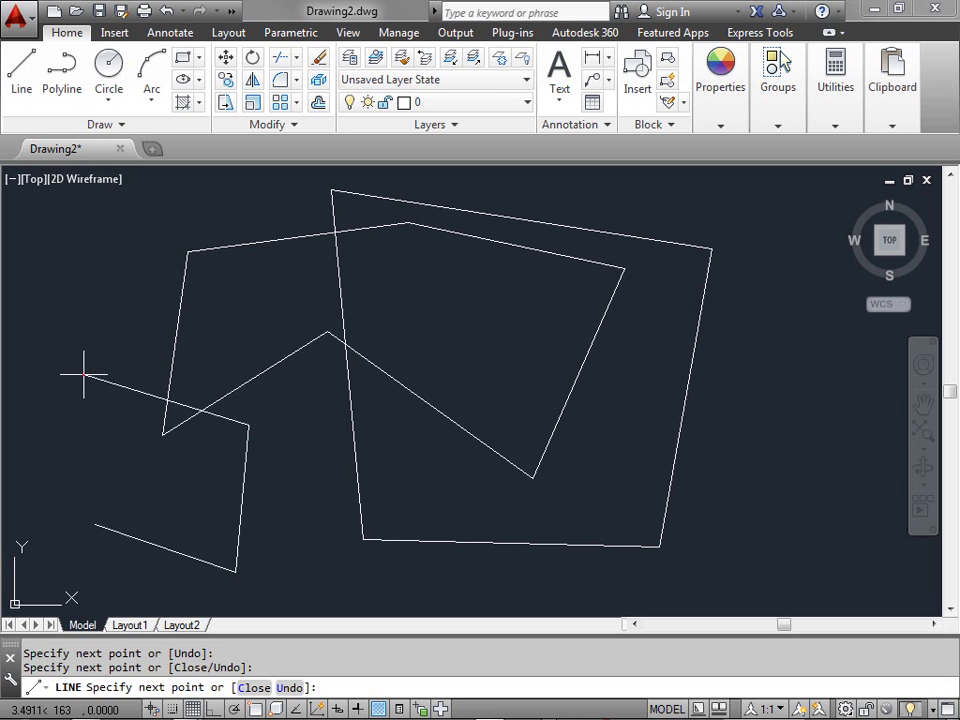
{"action": "right_click", "coordinate": [56, 449]}
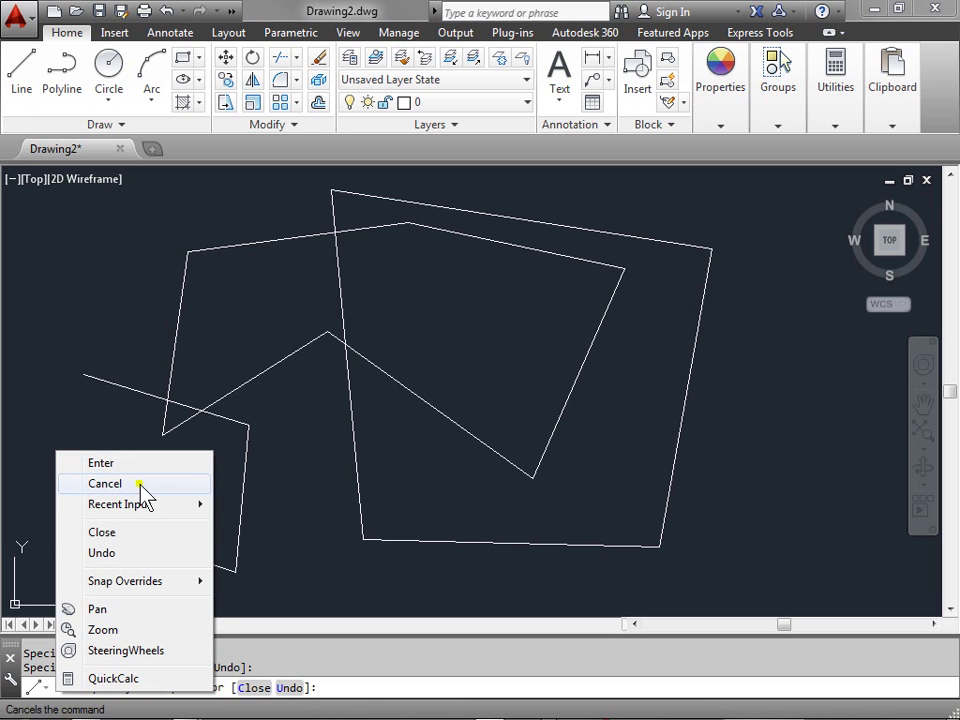
{"action": "left_click", "coordinate": [143, 537]}
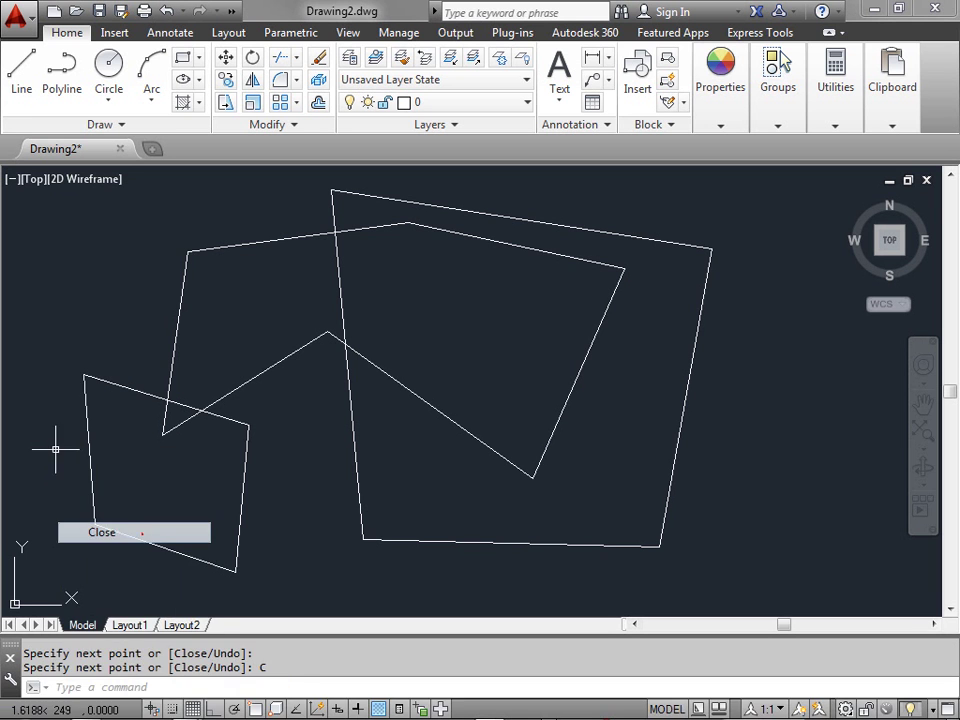
Start a new line shape inside the outlines, picking five vertices
{"action": "left_click", "coordinate": [22, 72]}
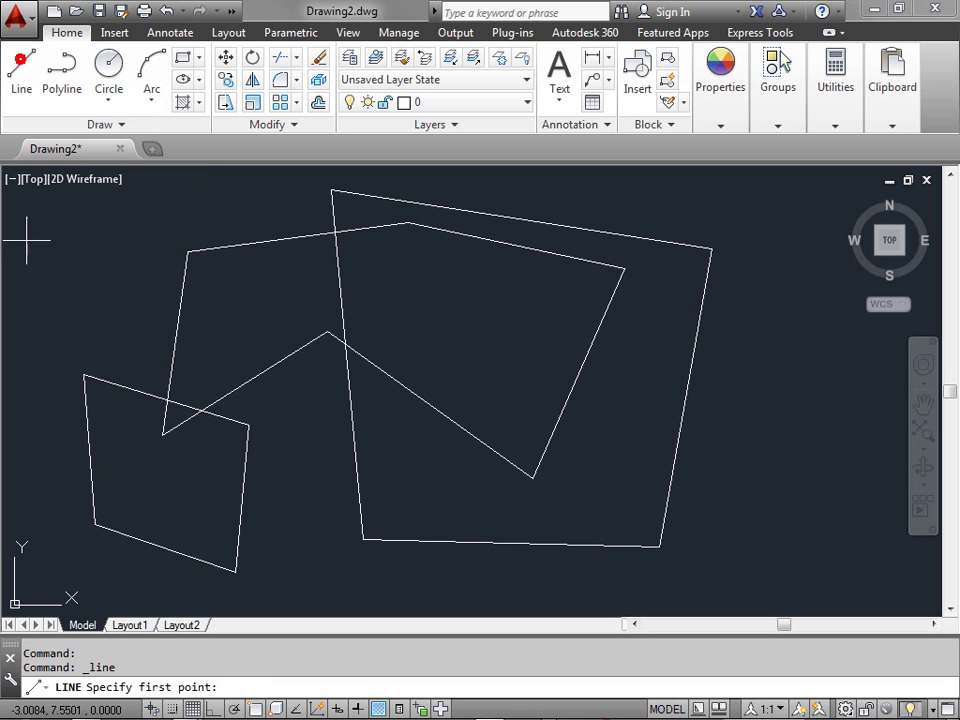
{"action": "left_click", "coordinate": [380, 270]}
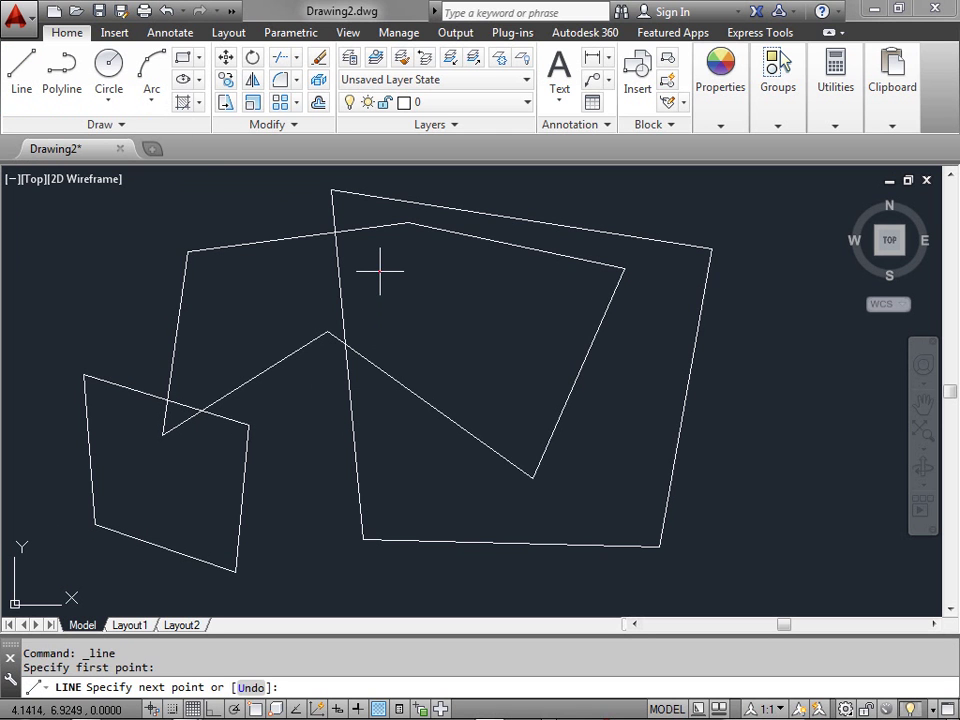
{"action": "left_click", "coordinate": [614, 410]}
{"action": "left_click", "coordinate": [413, 577]}
{"action": "left_click", "coordinate": [246, 309]}
{"action": "left_click", "coordinate": [426, 191]}
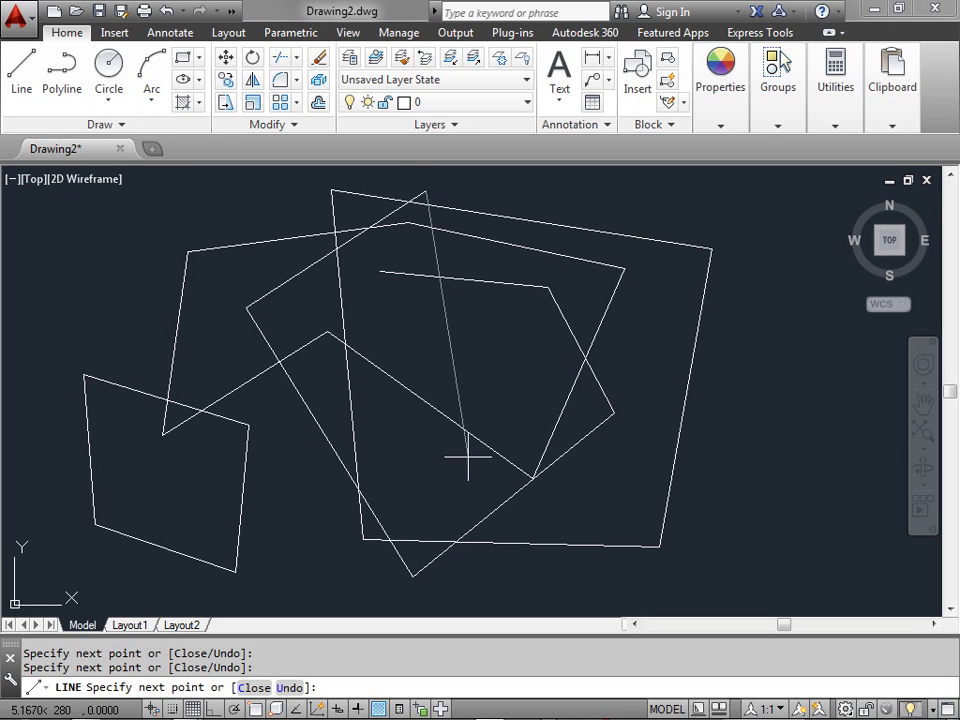
Undo the stray last segments of the new line shape
{"action": "left_click", "coordinate": [288, 688]}
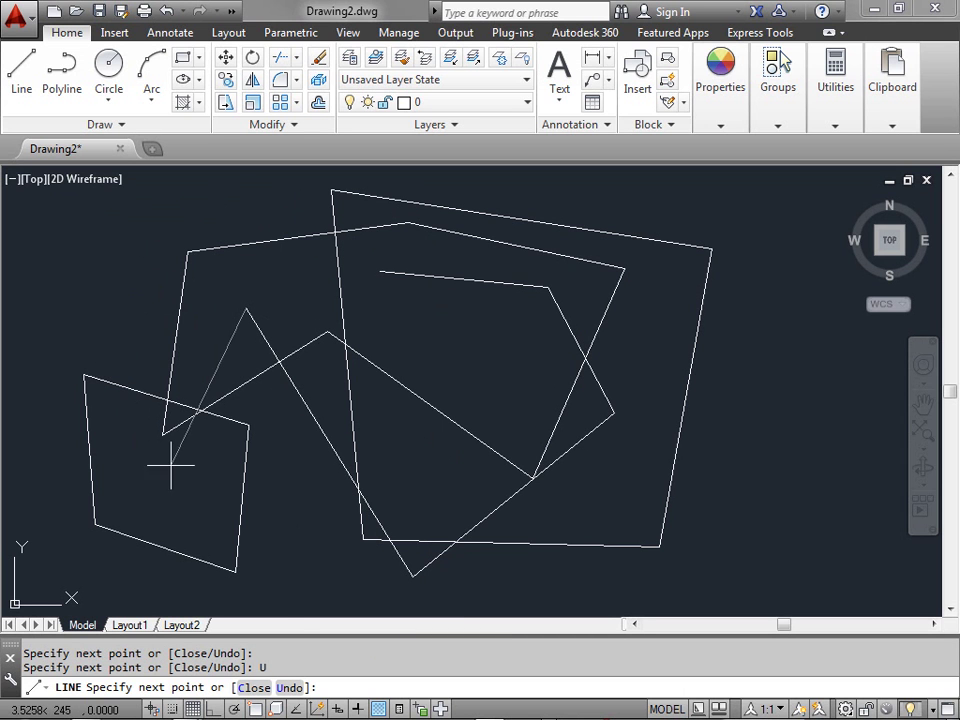
{"action": "left_click", "coordinate": [289, 688]}
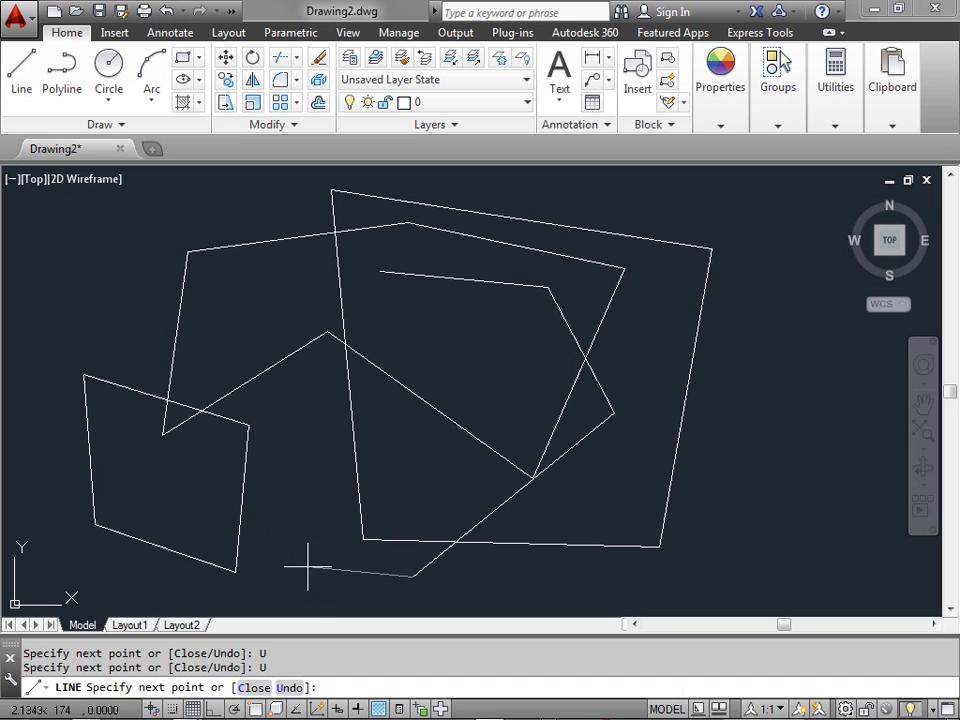
{"action": "right_click", "coordinate": [208, 206]}
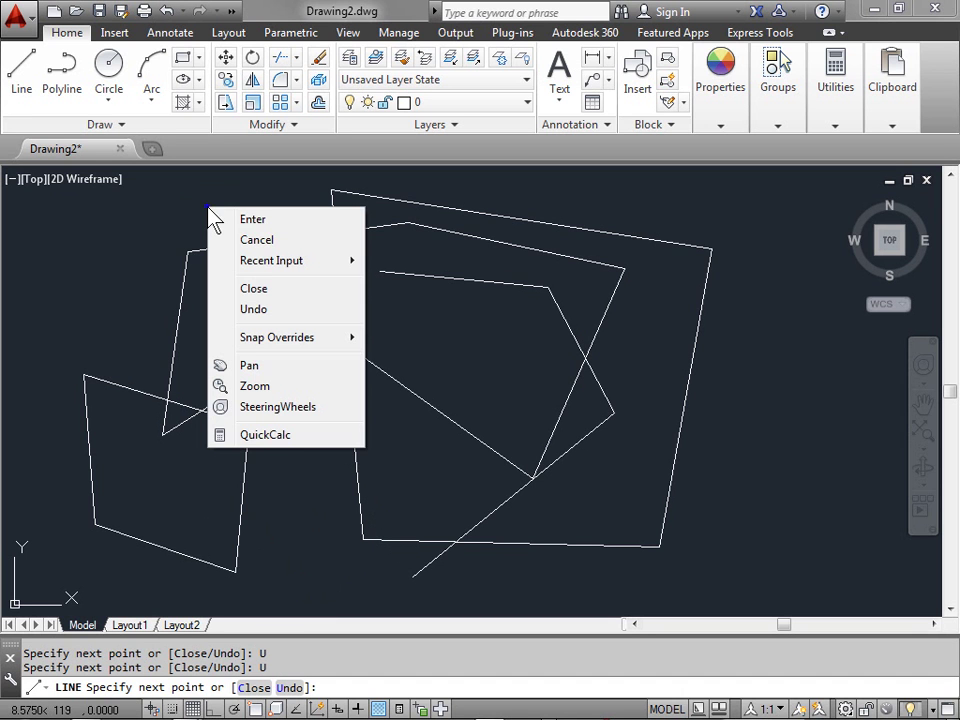
{"action": "left_click", "coordinate": [298, 315]}
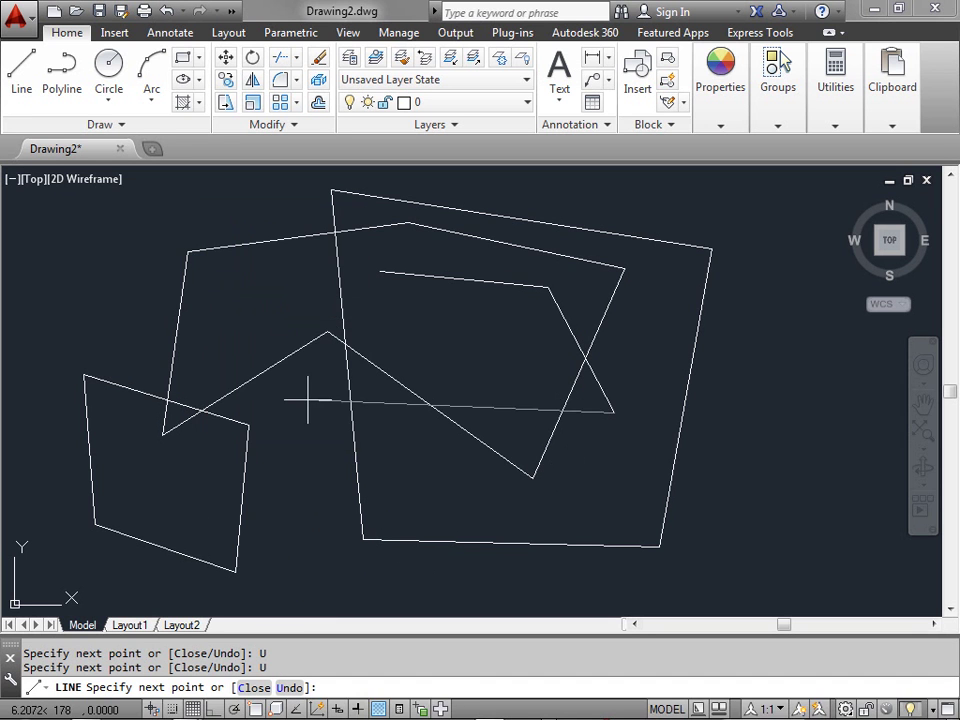
{"action": "right_click", "coordinate": [307, 488]}
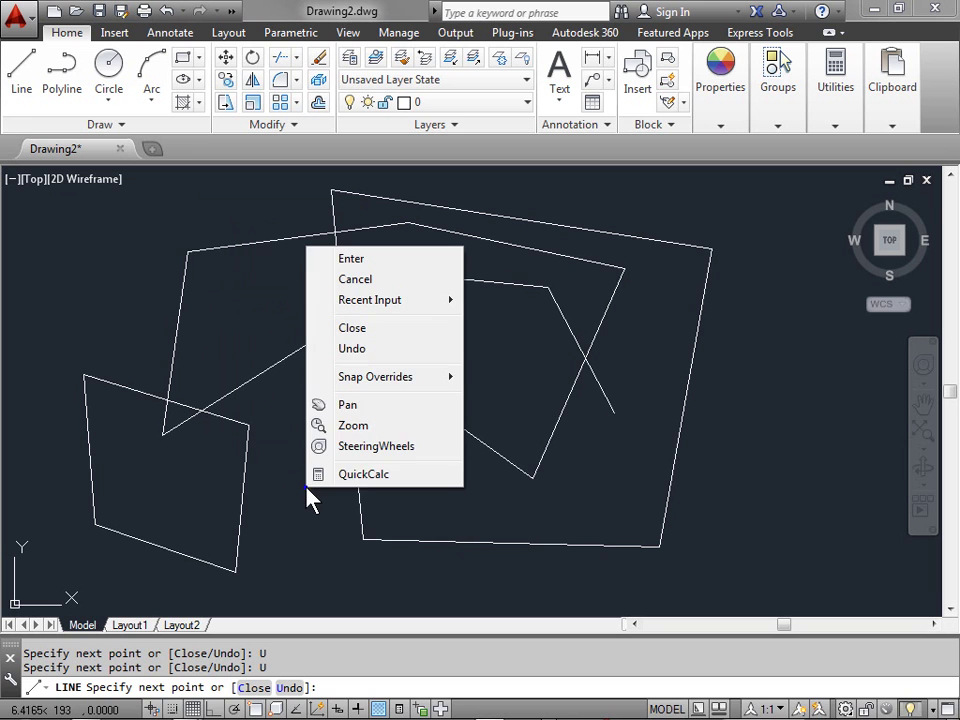
{"action": "left_click", "coordinate": [359, 348]}
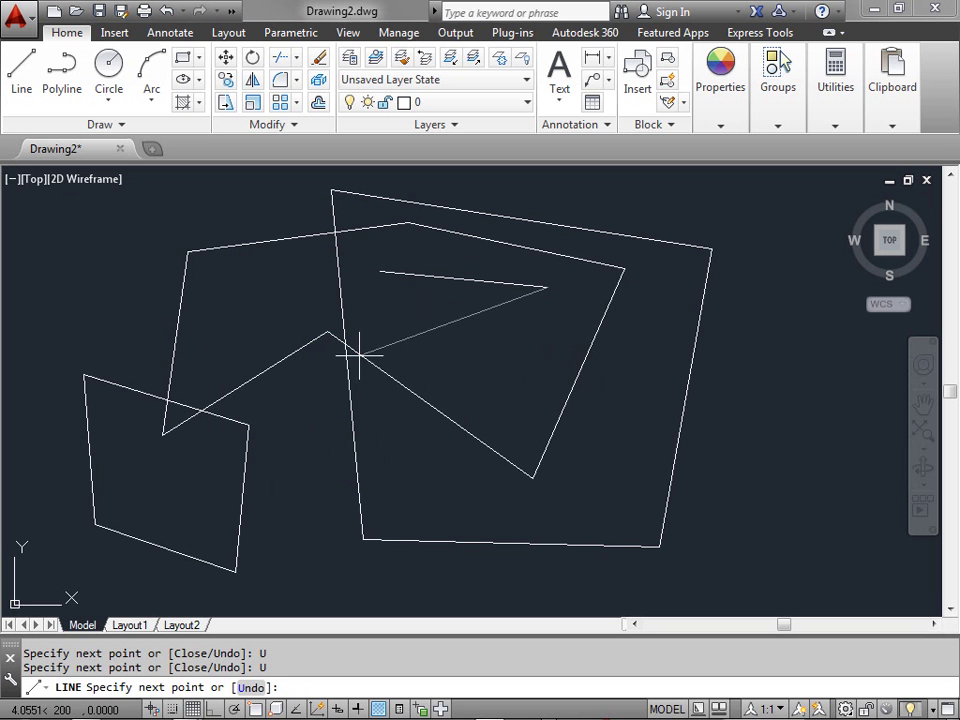
Add corners at the right and lower middle, then close the shape to its start
{"action": "left_click", "coordinate": [749, 431]}
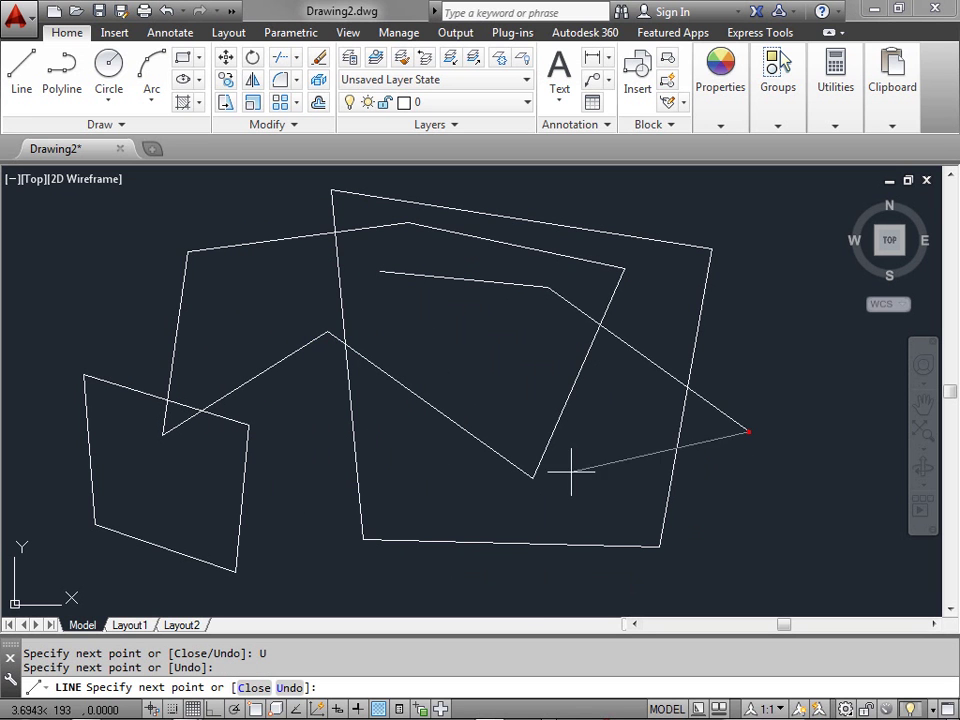
{"action": "left_click", "coordinate": [379, 469]}
{"action": "right_click", "coordinate": [256, 302]}
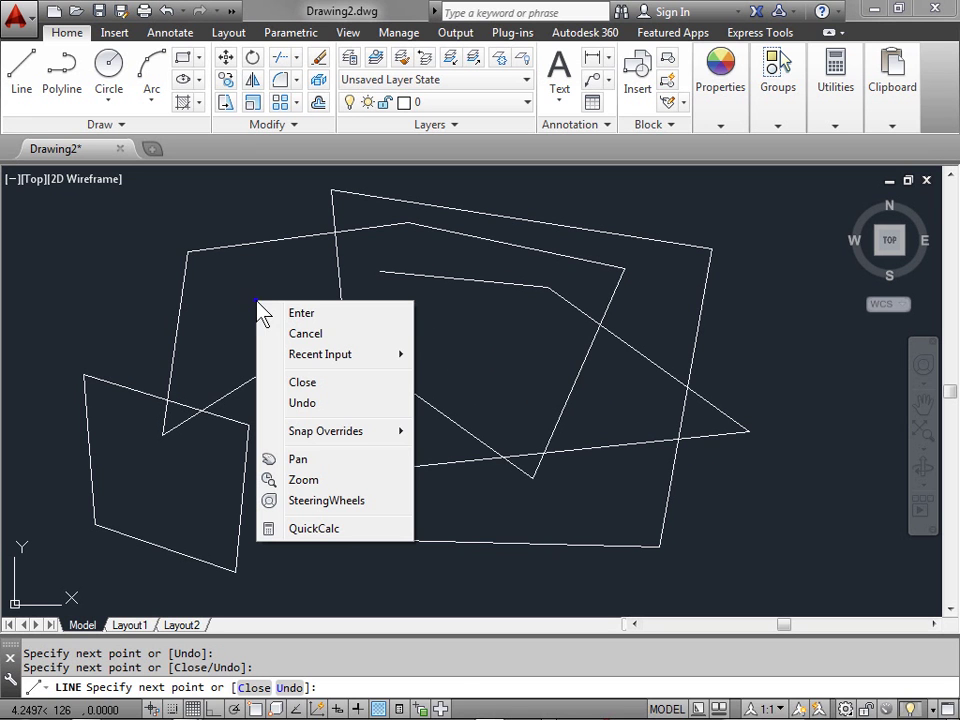
{"action": "left_click", "coordinate": [357, 383]}
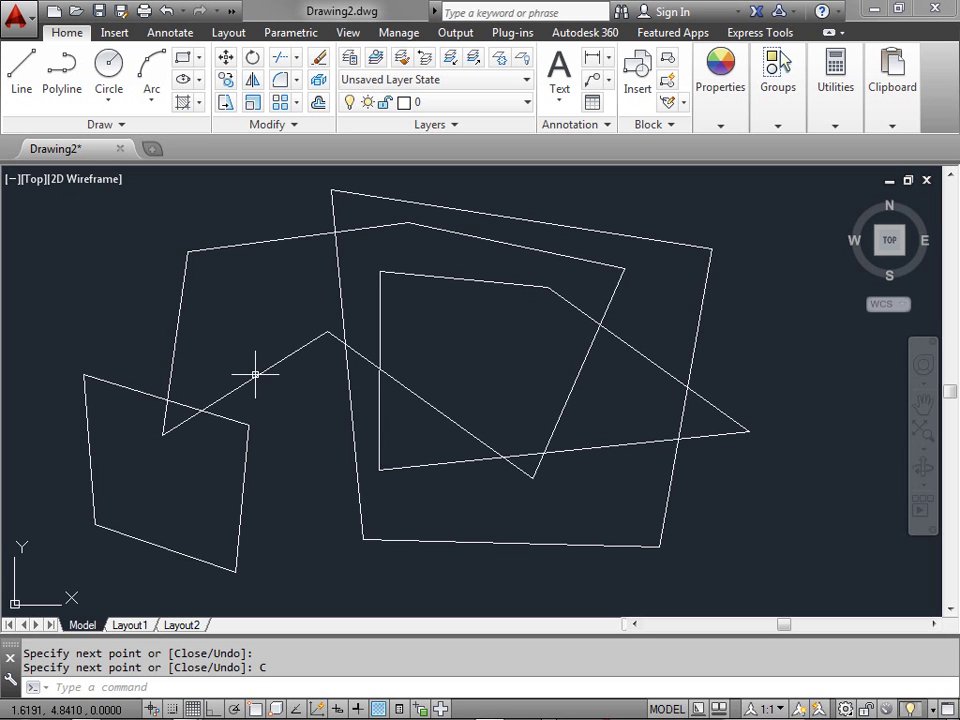
Erase all 18 line segments with a crossing window, leaving the drawing empty
{"action": "key", "text": "Escape"}
{"action": "key", "text": "Escape"}
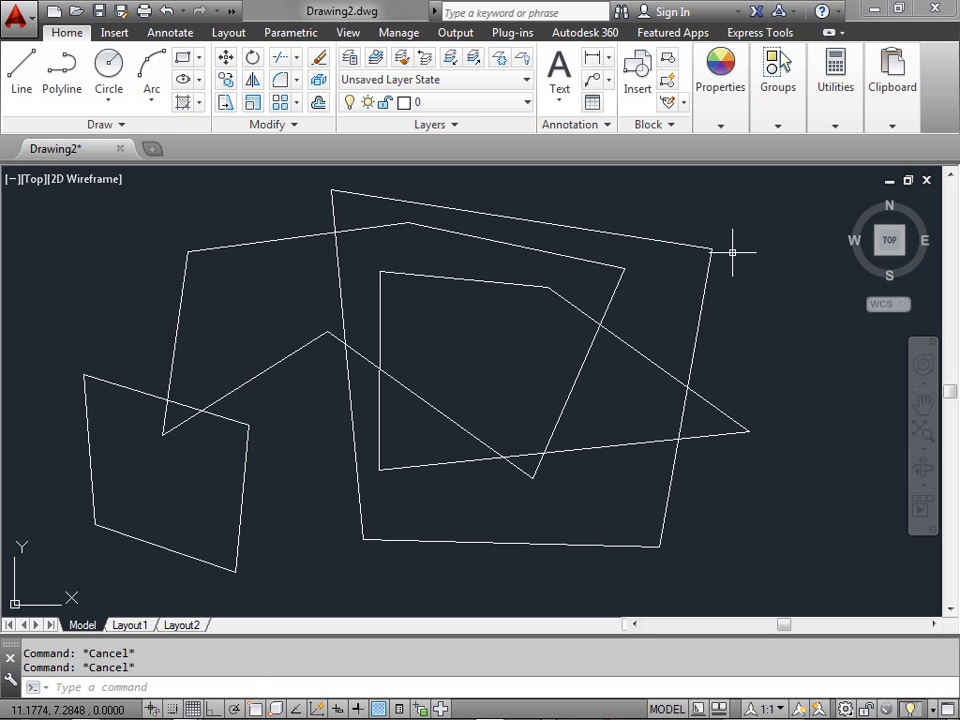
{"action": "left_click", "coordinate": [781, 201]}
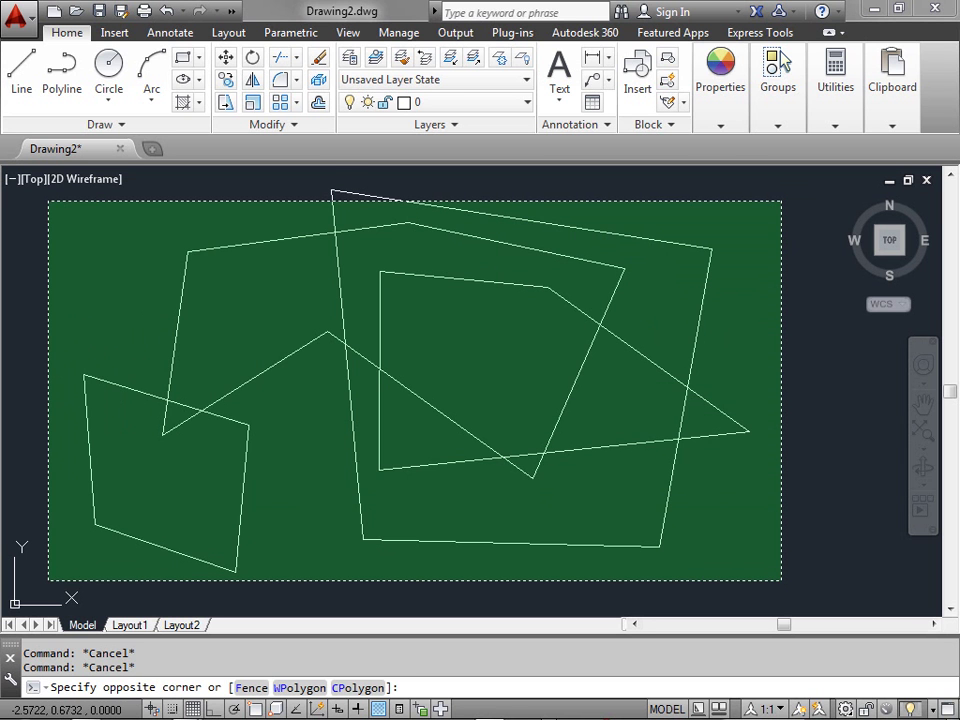
{"action": "left_click", "coordinate": [48, 580]}
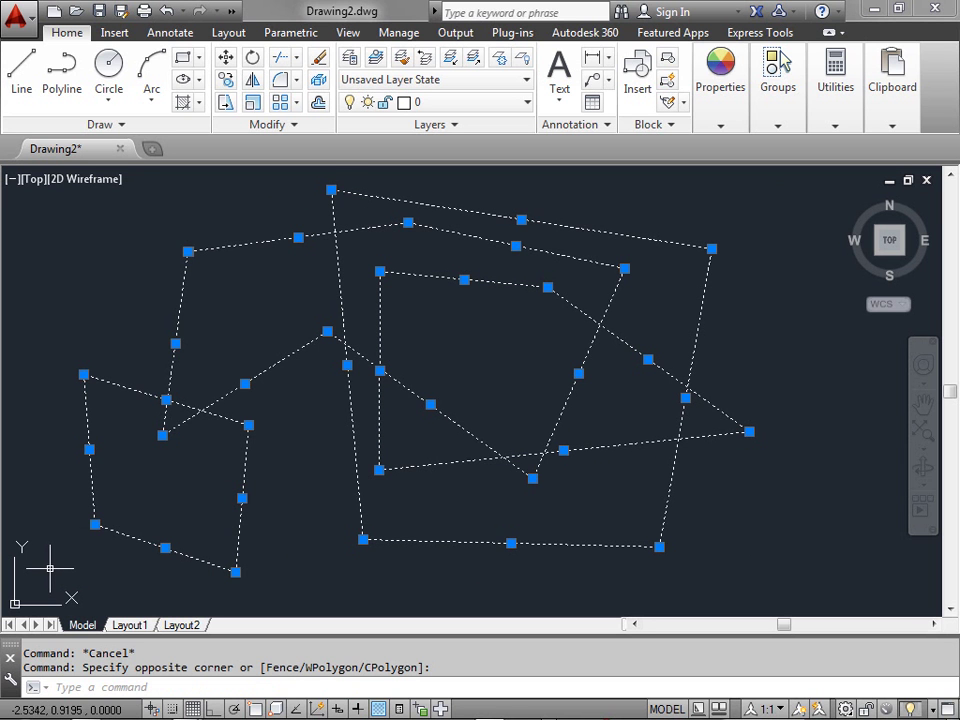
{"action": "left_click", "coordinate": [319, 59]}
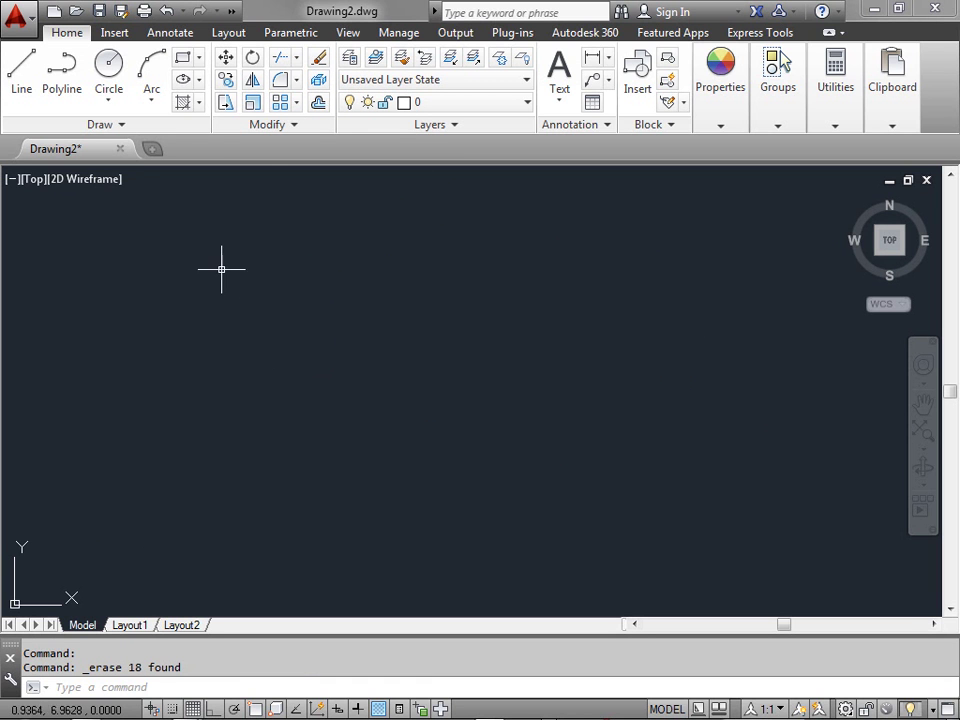
{"action": "left_click", "coordinate": [22, 82]}
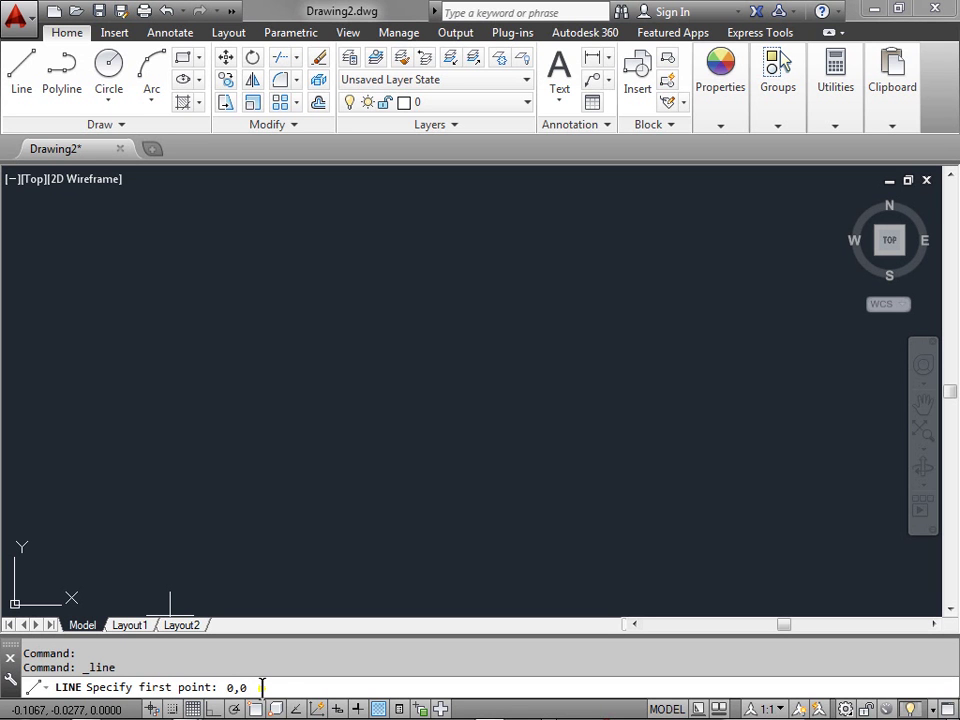
Draw a closed triangle from 0,0 to 5,6, across to a third corner, back to the origin
{"action": "key", "text": "Return"}
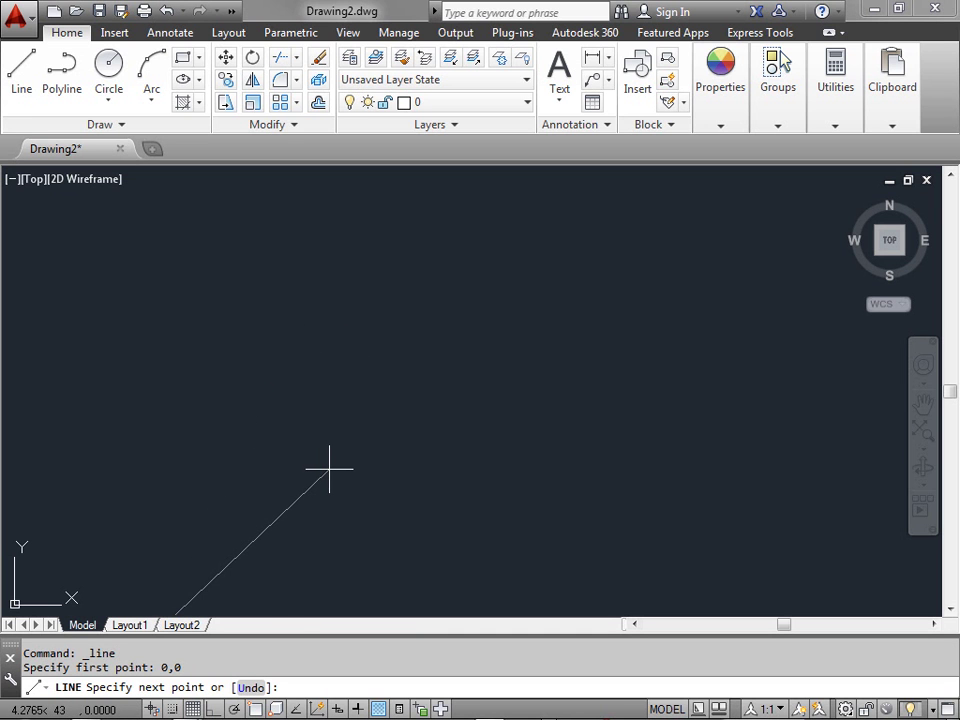
{"action": "mouse_move", "coordinate": [329, 468]}
{"action": "middle_mouse_down"}
{"action": "mouse_move", "coordinate": [321, 474]}
{"action": "mouse_move", "coordinate": [369, 336]}
{"action": "mouse_move", "coordinate": [538, 329]}
{"action": "middle_mouse_up"}
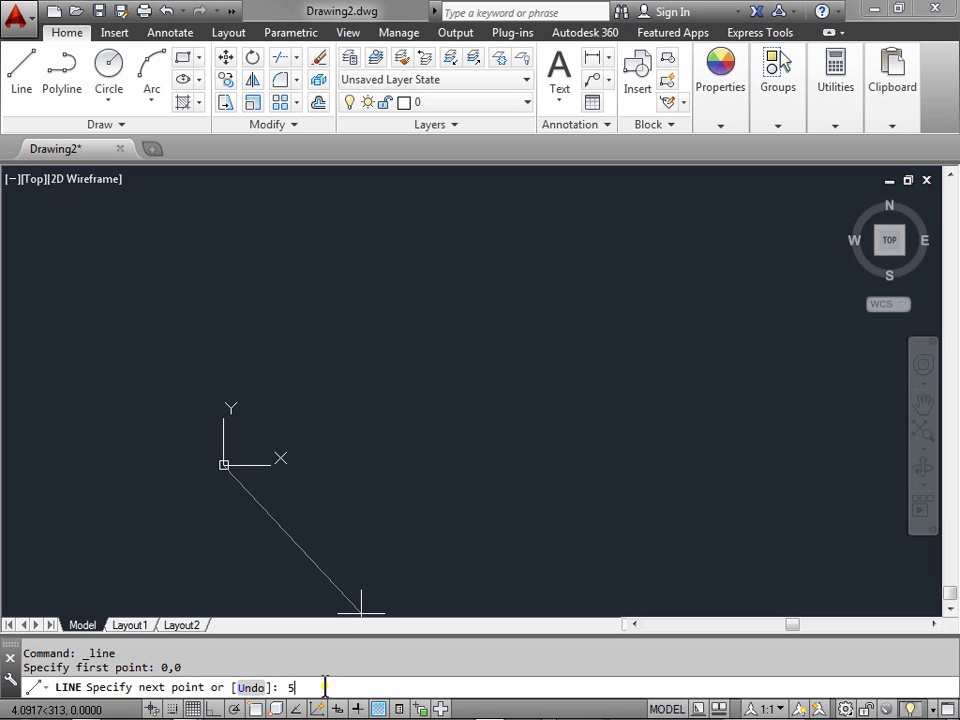
{"action": "key", "text": "Return"}
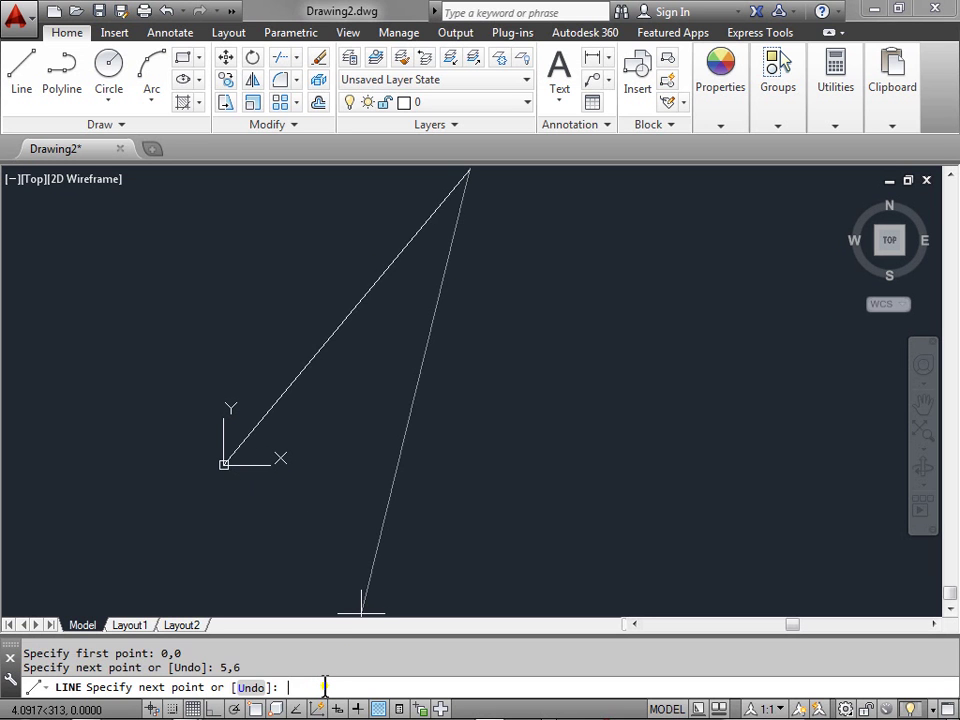
{"action": "mouse_move", "coordinate": [315, 206]}
{"action": "middle_mouse_down"}
{"action": "mouse_move", "coordinate": [306, 210]}
{"action": "mouse_move", "coordinate": [302, 317]}
{"action": "middle_mouse_up"}
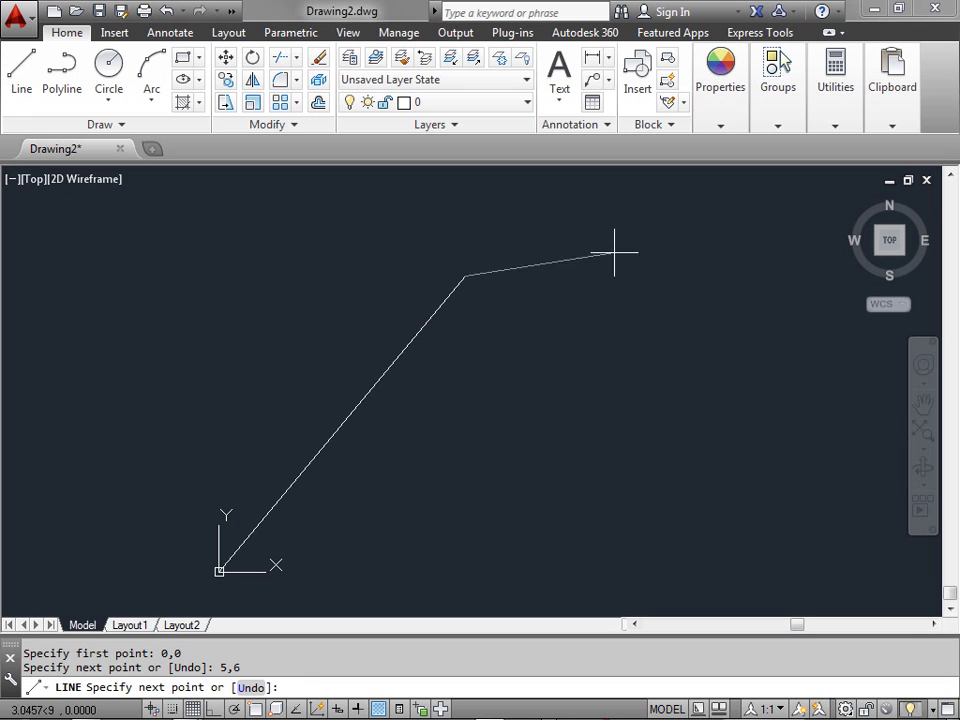
{"action": "left_click", "coordinate": [218, 275]}
{"action": "right_click", "coordinate": [148, 375]}
{"action": "left_click", "coordinate": [250, 455]}
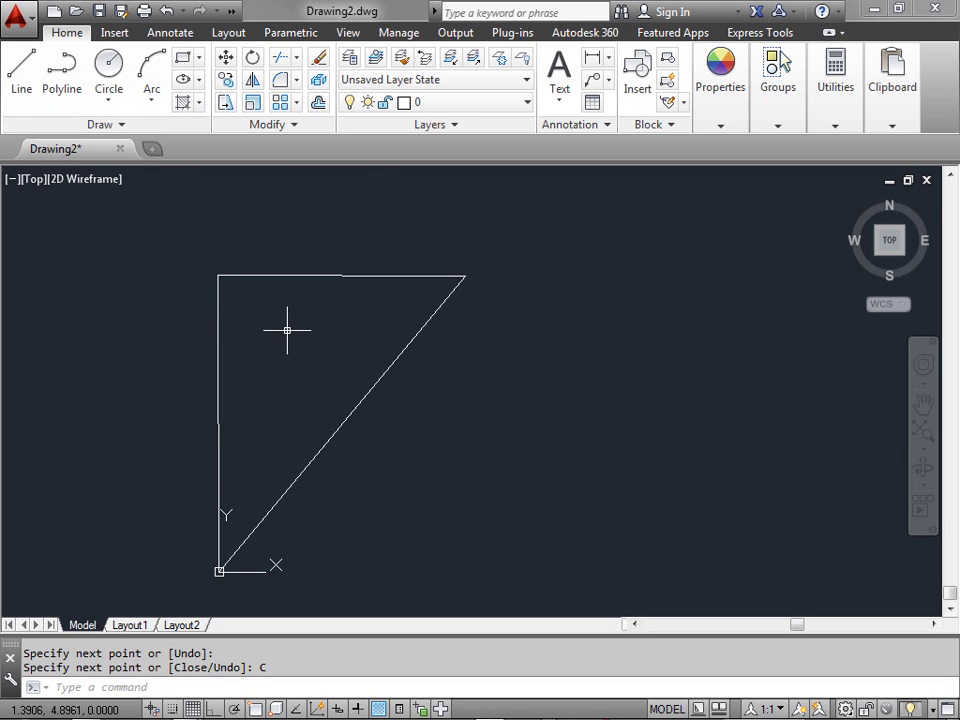
Relaunch LINE and draw an open four-point shape to the right of the triangle
{"action": "key", "text": "Return"}
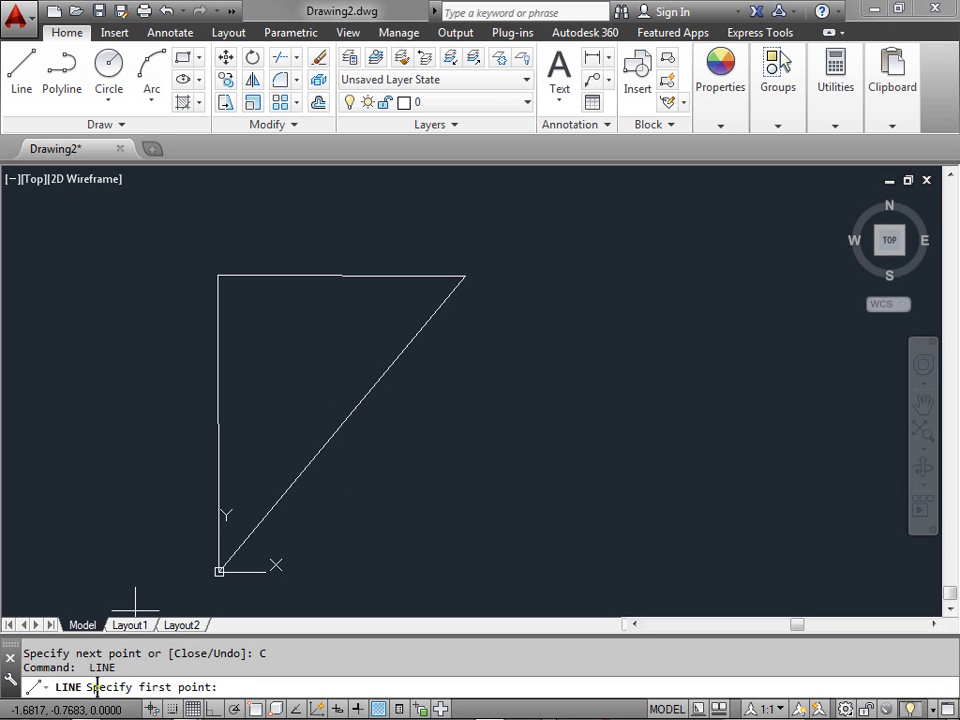
{"action": "left_click", "coordinate": [546, 236]}
{"action": "left_click", "coordinate": [714, 413]}
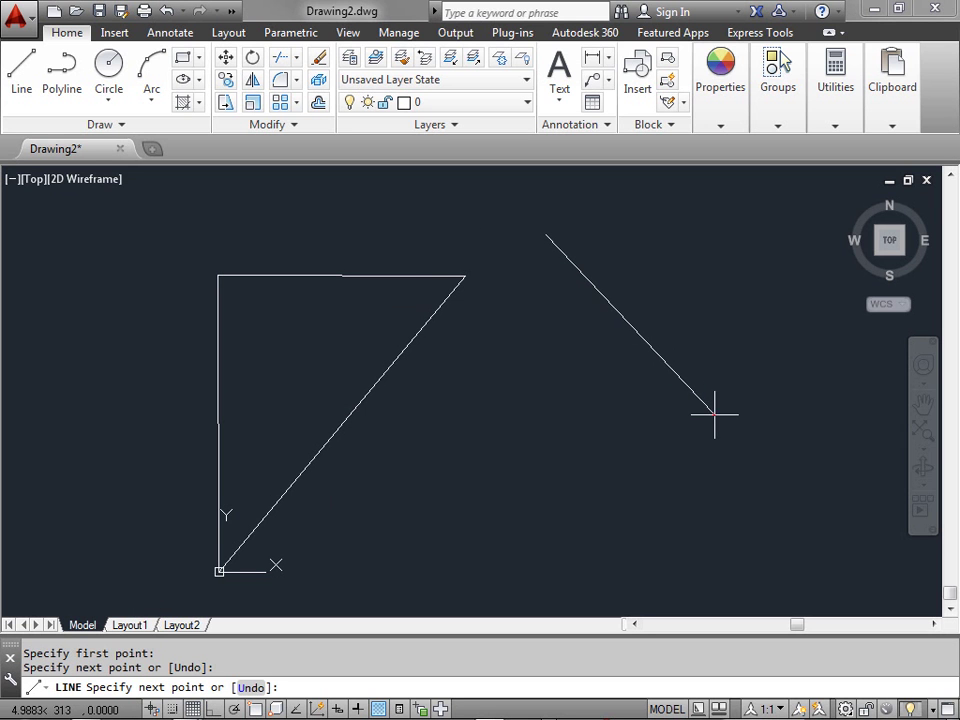
{"action": "left_click", "coordinate": [447, 435]}
{"action": "left_click", "coordinate": [504, 196]}
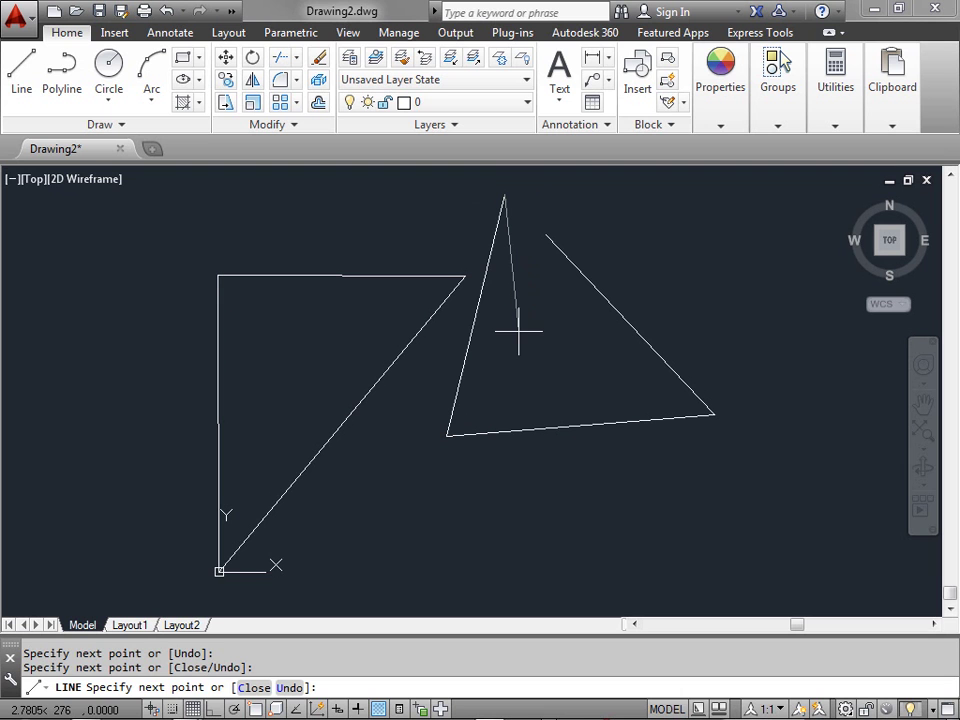
{"action": "key", "text": "Return"}
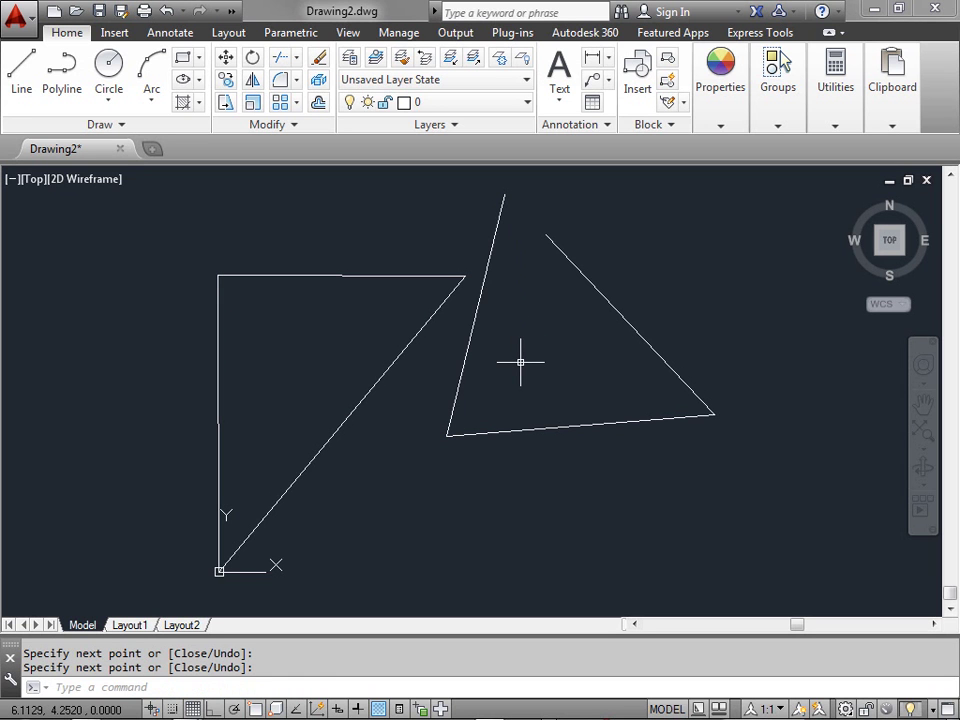
Relaunch LINE and draw a smaller open four-point zigzag below the previous shape
{"action": "key", "text": "Return"}
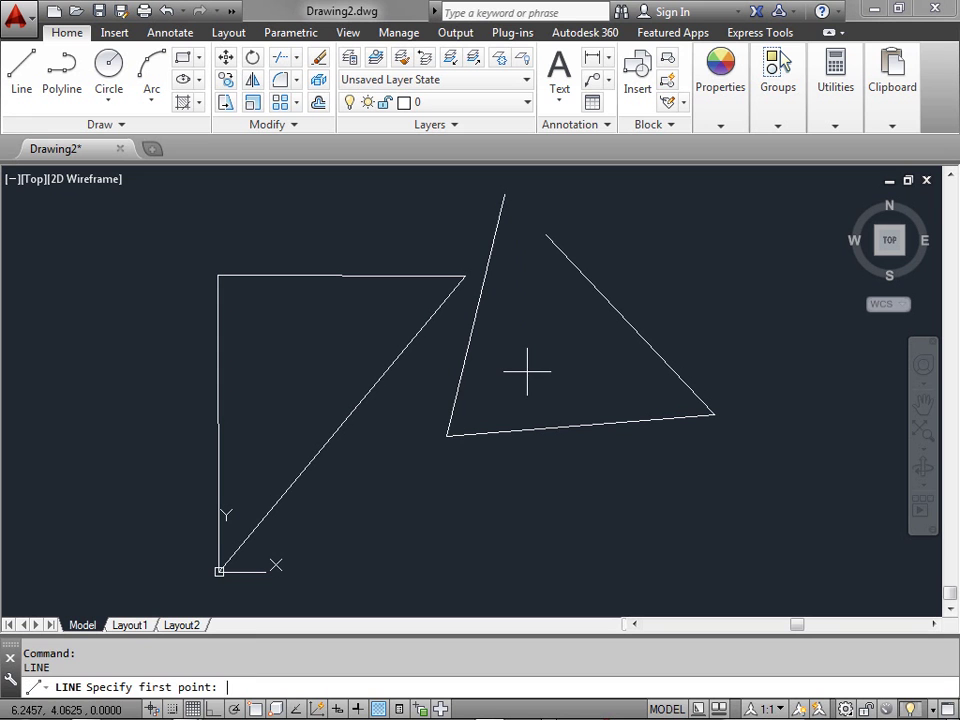
{"action": "left_click", "coordinate": [494, 517]}
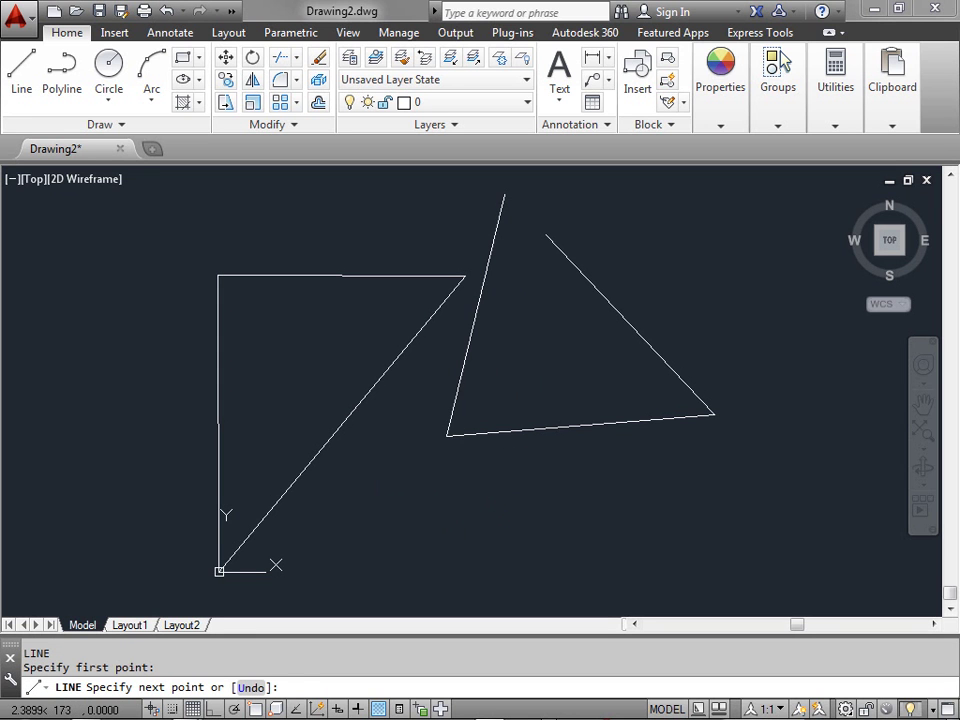
{"action": "left_click", "coordinate": [377, 503]}
{"action": "left_click", "coordinate": [455, 313]}
{"action": "left_click", "coordinate": [431, 481]}
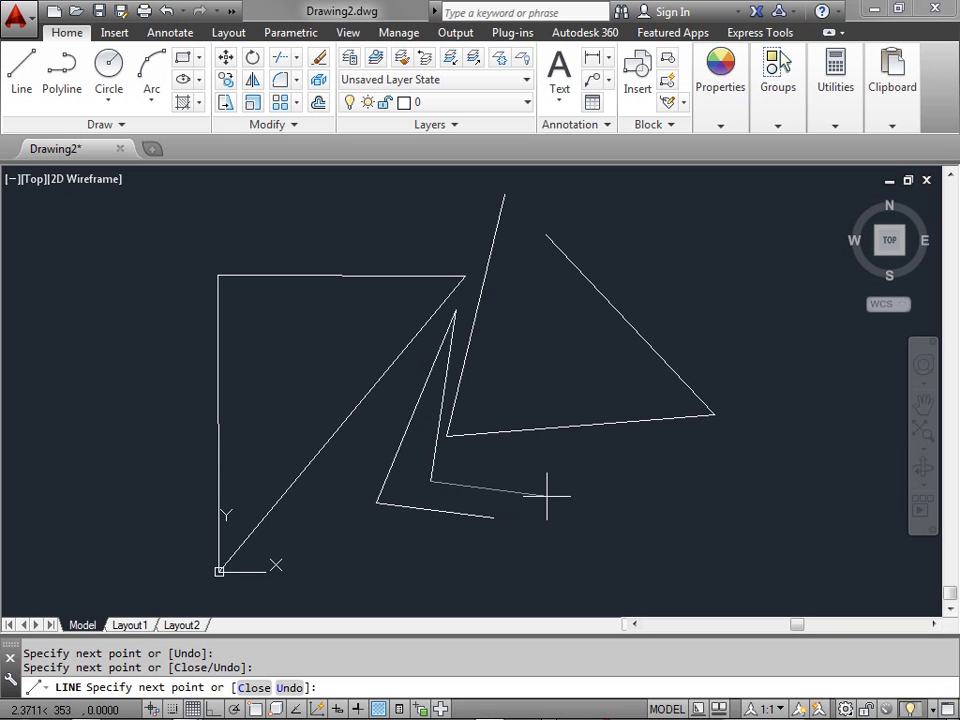
{"action": "key", "text": "Return"}
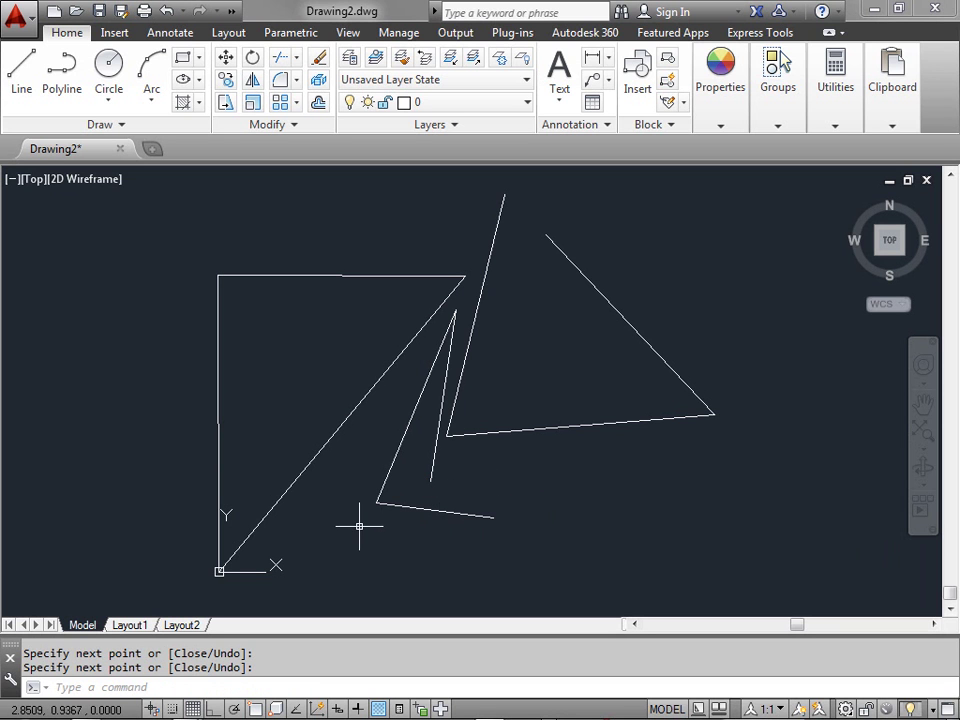
Start LINE by typing 'line', then draw a narrow closed shape at the upper left
{"action": "left_click", "coordinate": [318, 686]}
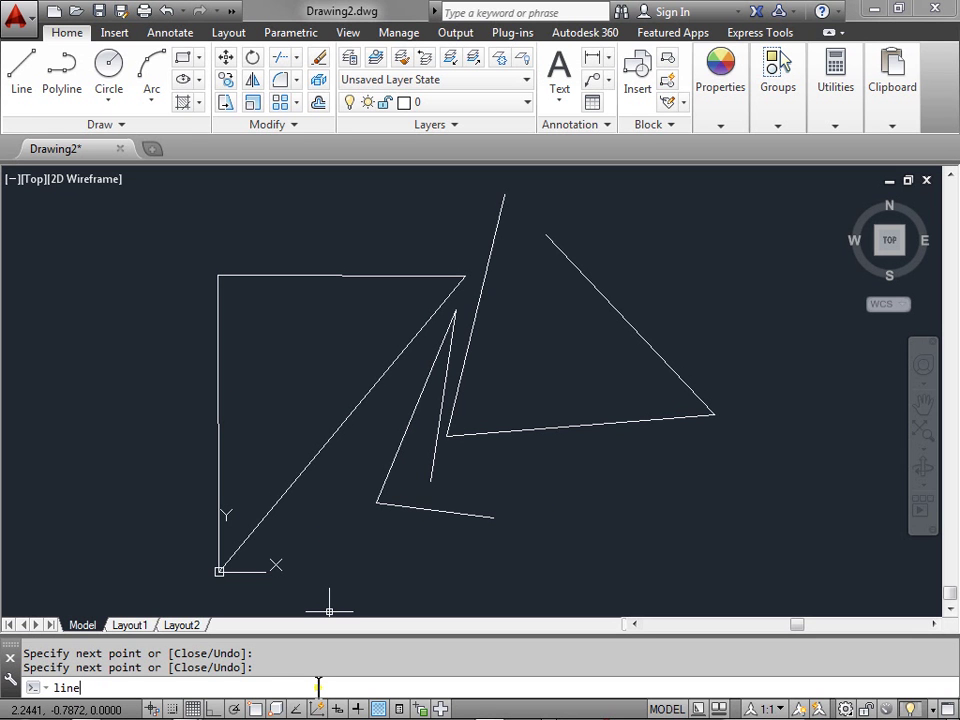
{"action": "type", "text": "line"}
{"action": "key", "text": "Return"}
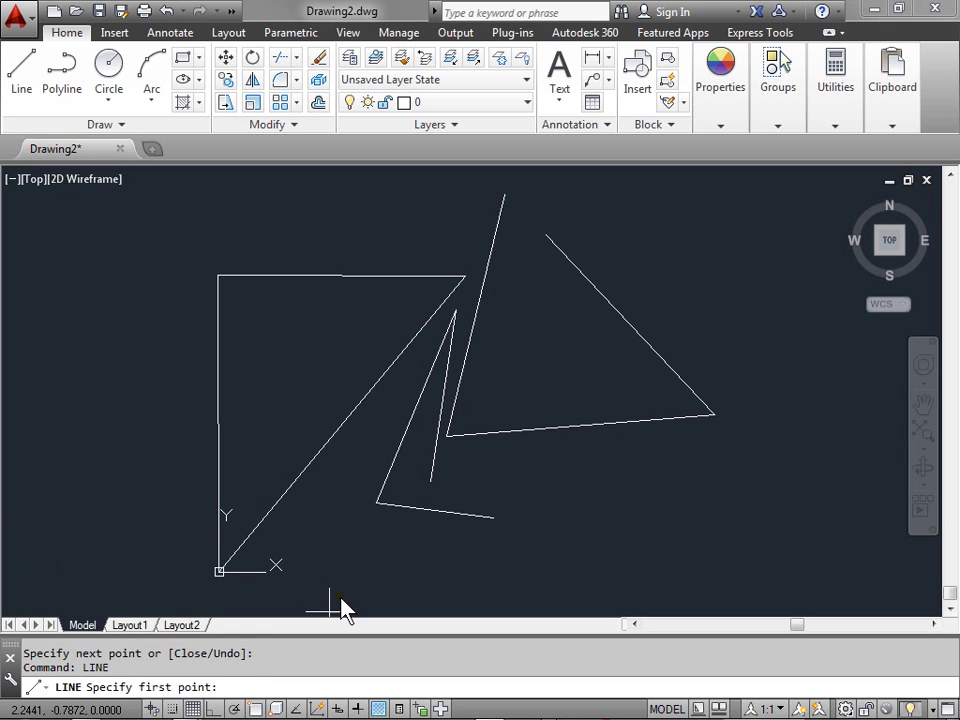
{"action": "left_click", "coordinate": [276, 229]}
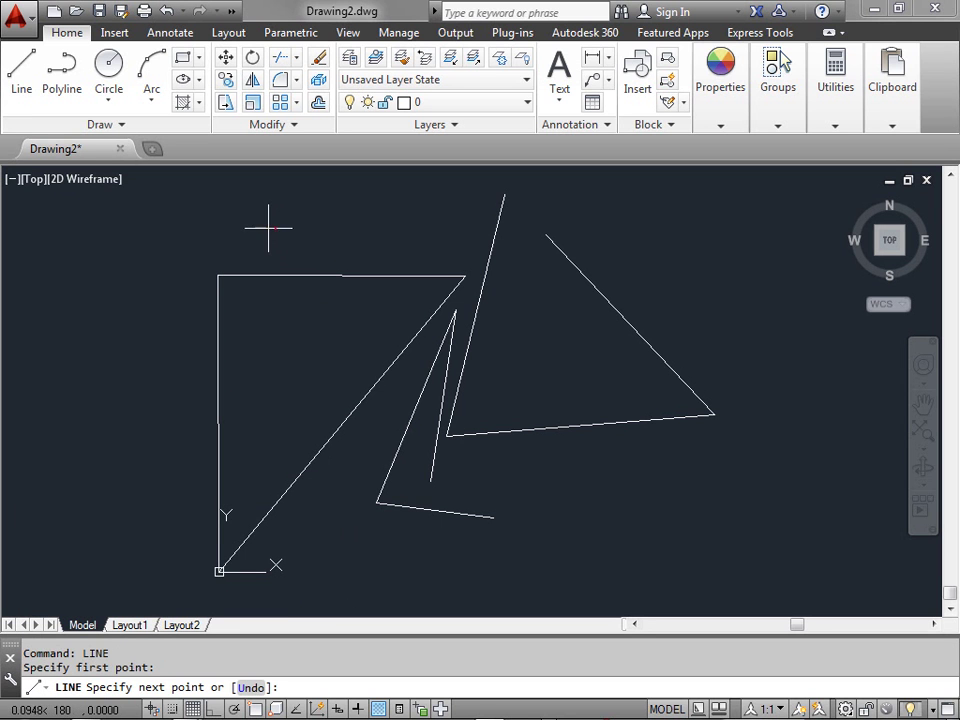
{"action": "left_click", "coordinate": [114, 232]}
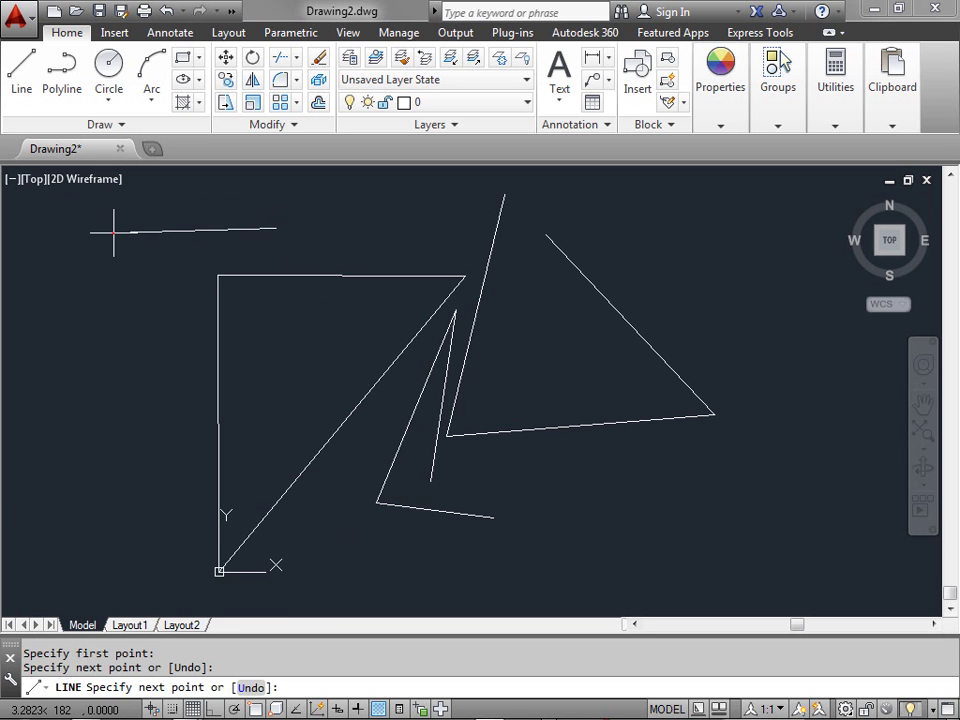
{"action": "left_click", "coordinate": [101, 500]}
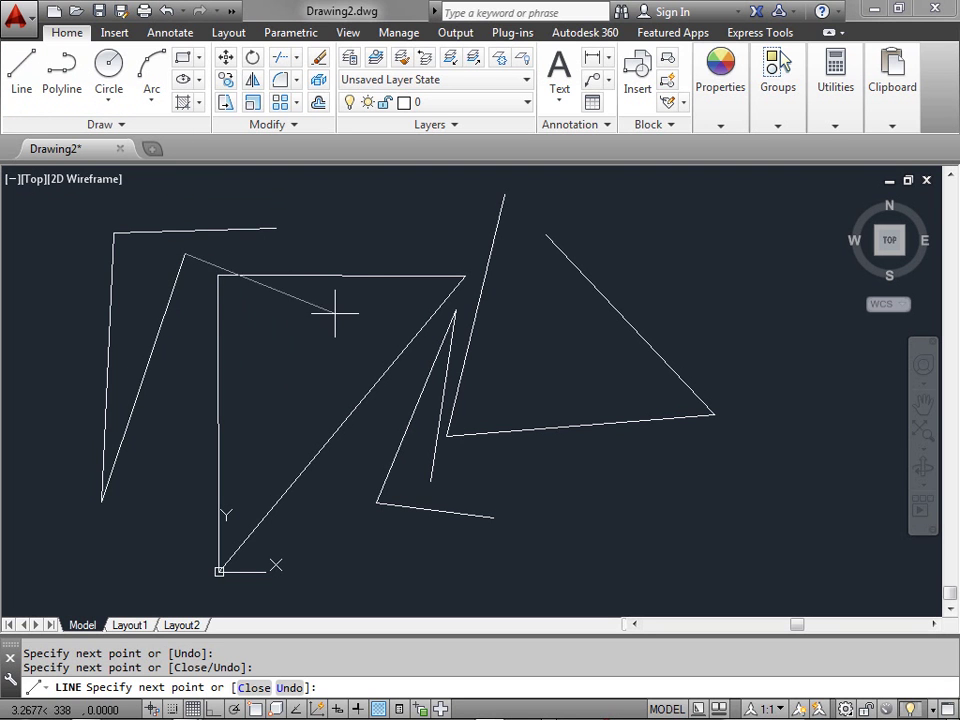
{"action": "right_click", "coordinate": [352, 261]}
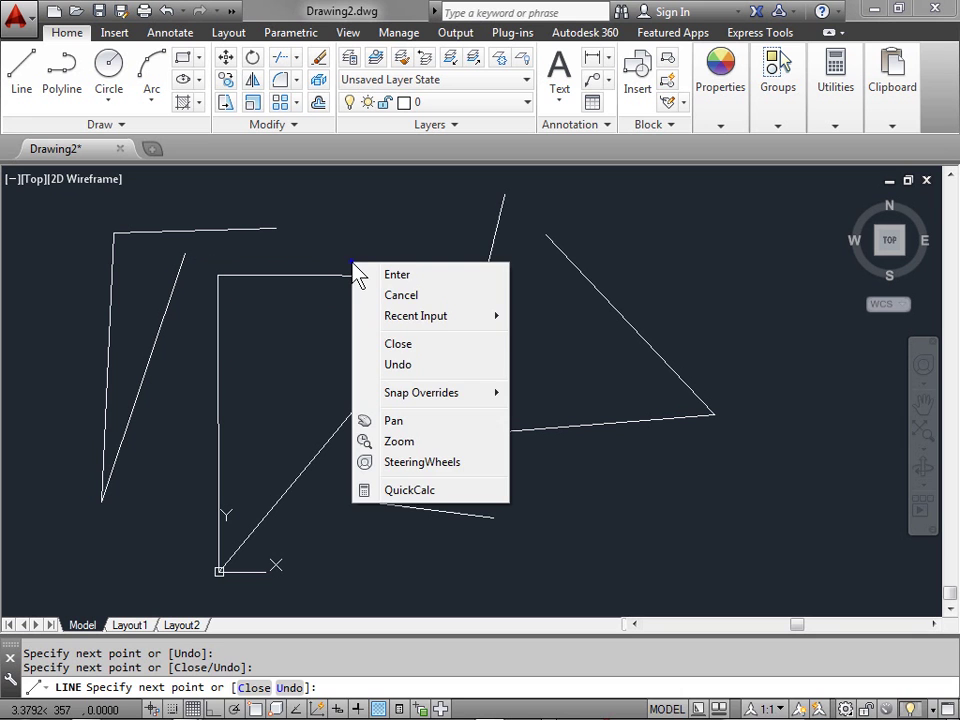
{"action": "left_click", "coordinate": [440, 344]}
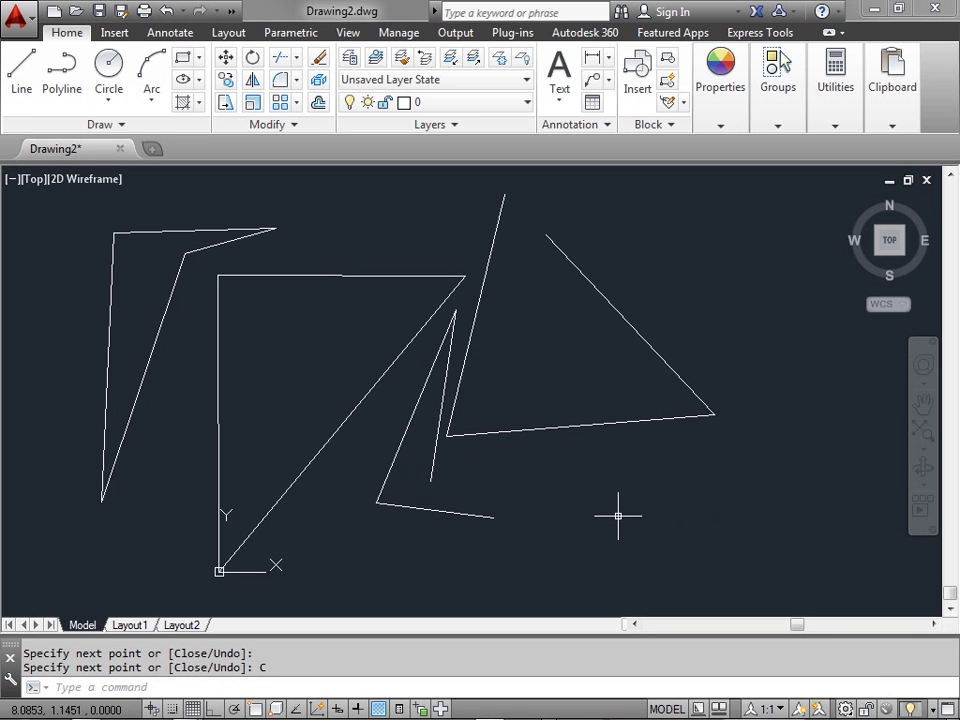